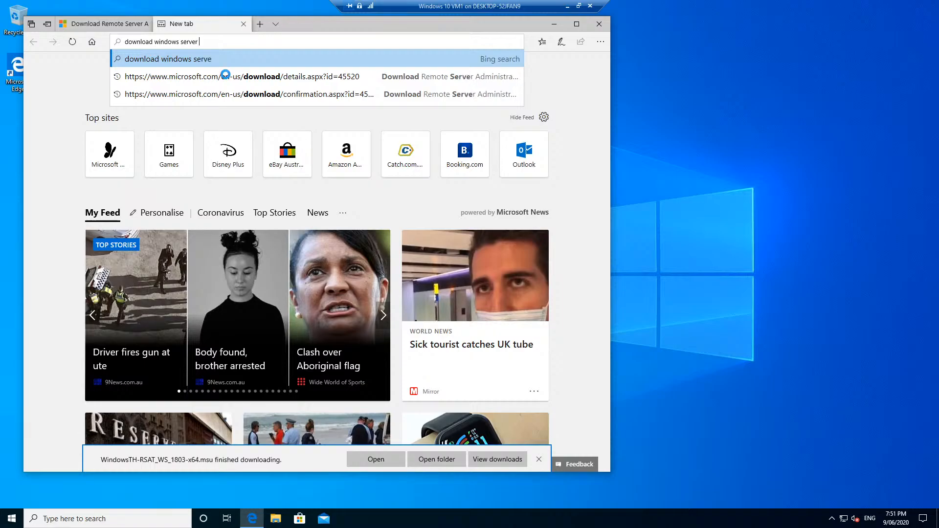
- Search the web for server management tools and open the RSAT for Windows 10 download list
type("t tools")
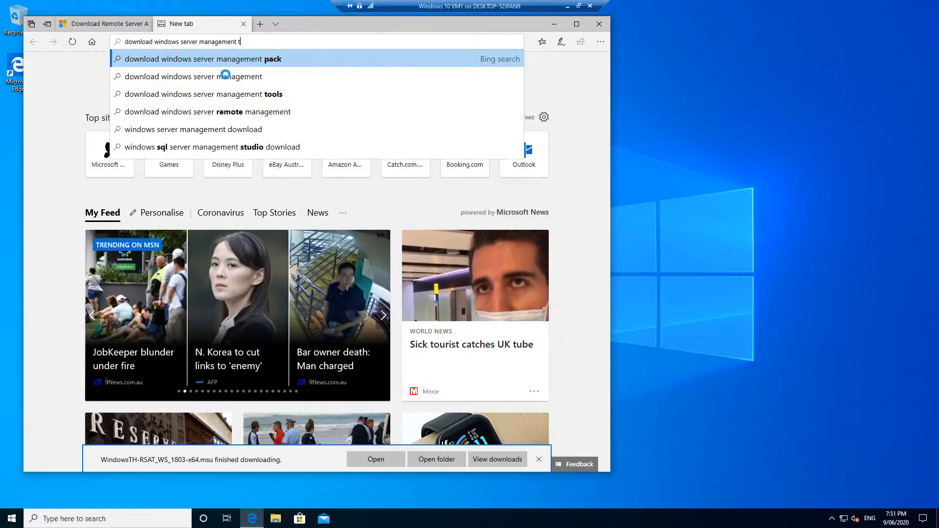
key("Return")
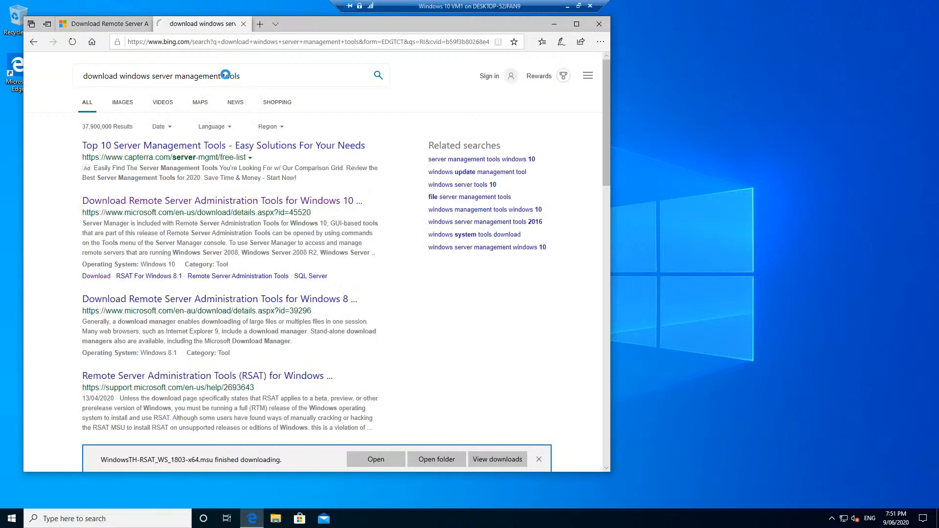
left_click(182, 200)
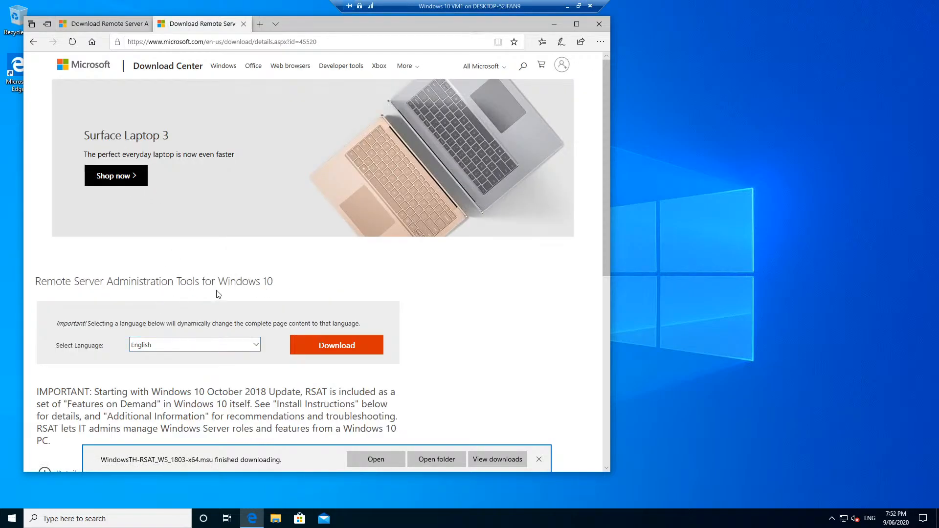
left_click(350, 348)
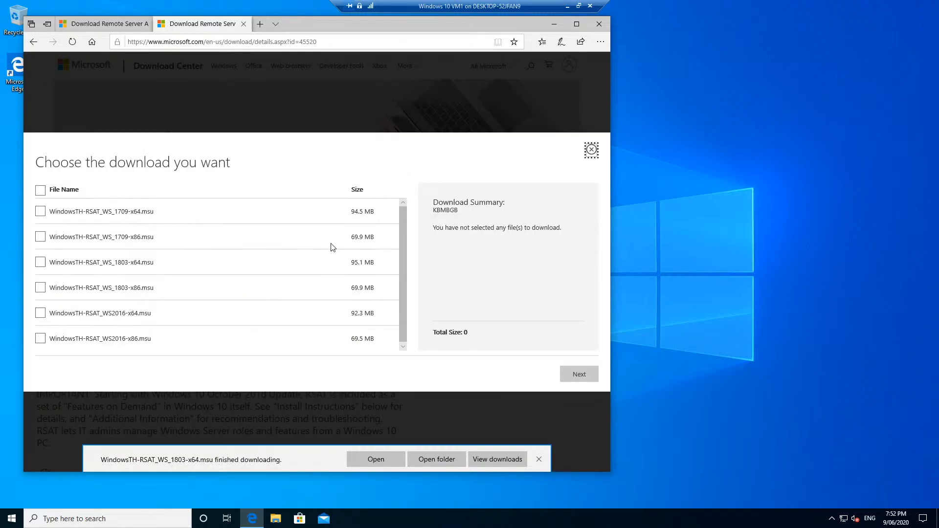
- Compare the 1709, x86 and x64 file names, then open the downloaded 1803-x64 .msu package
double_click(138, 238)
scroll(202, 327, "down", 1)
double_click(137, 262)
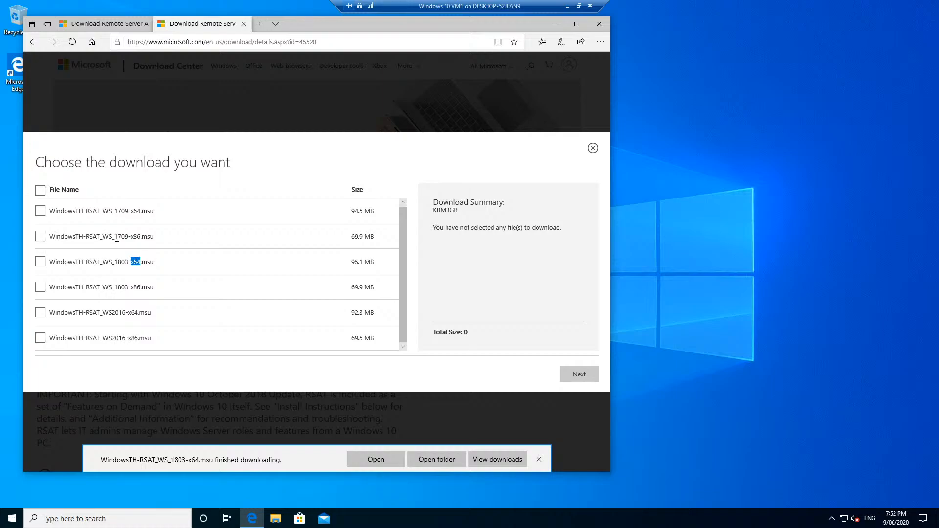
double_click(120, 237)
left_click(122, 260)
left_click(368, 462)
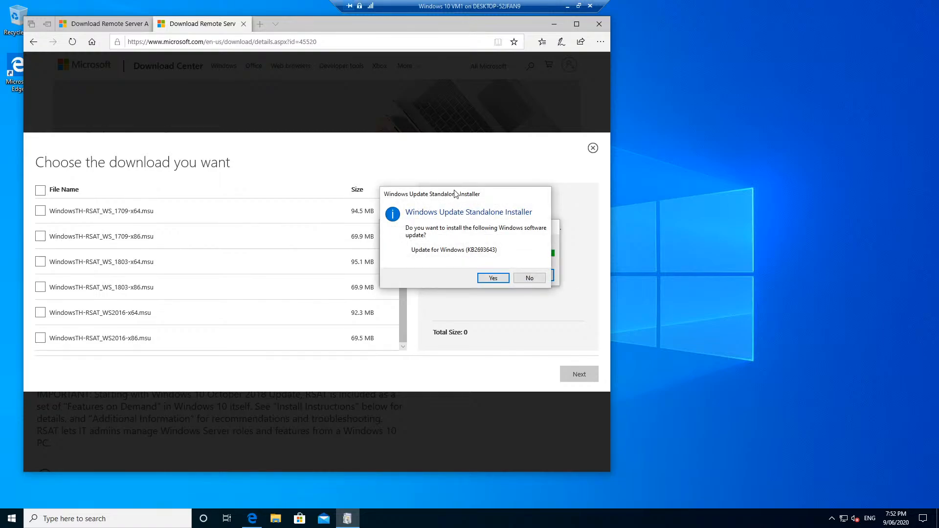
- Confirm installing update KB2693643 and accept the RSAT license terms
left_click(492, 278)
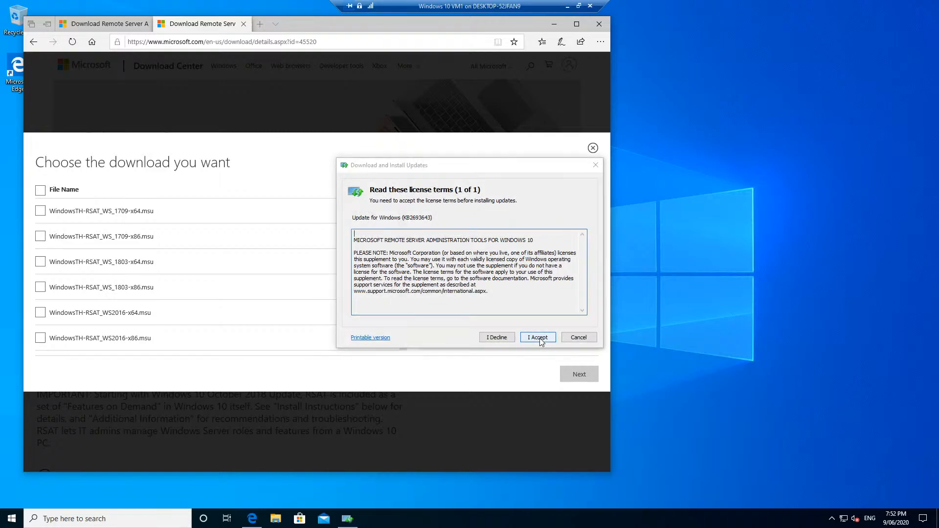
left_click(440, 284)
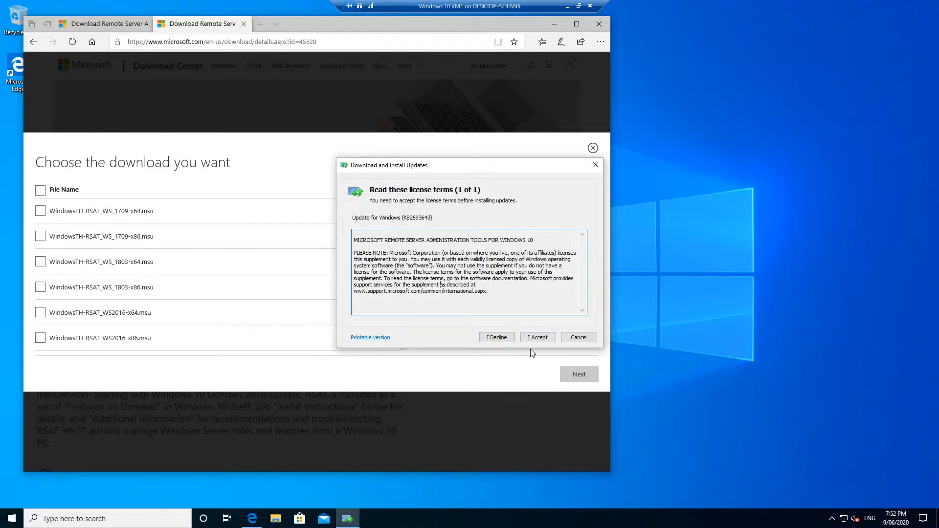
left_click(535, 338)
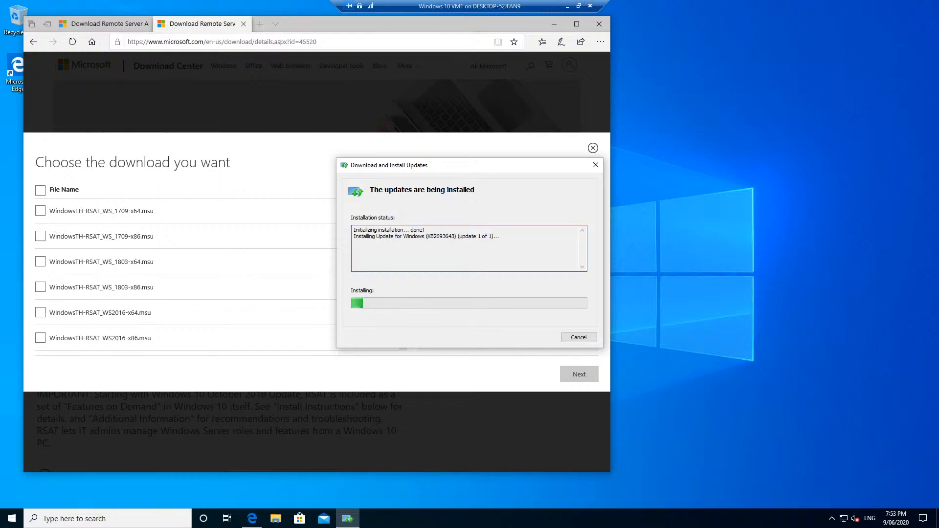
left_click_drag(442, 171, 431, 167)
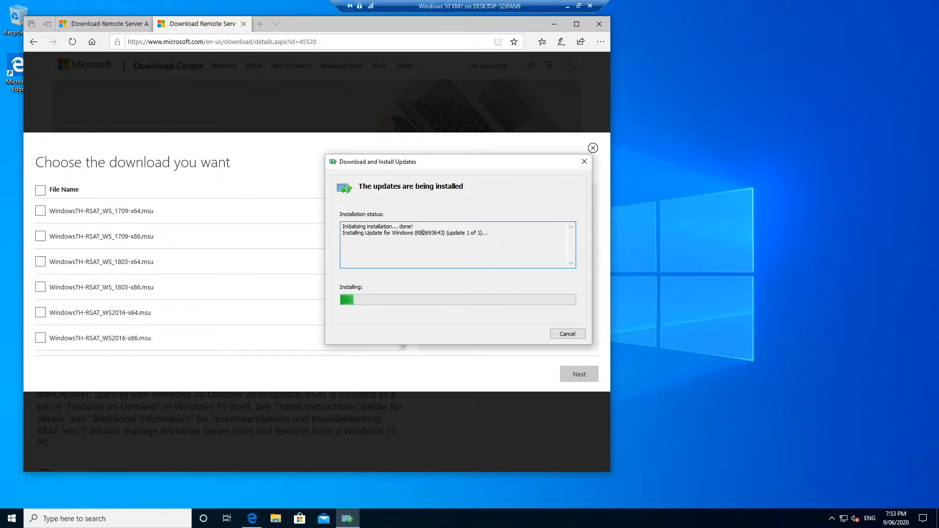
key("ctrl+shift+Escape")
- Close Edge with all its tabs while the RSAT update finishes installing
left_click(604, 27)
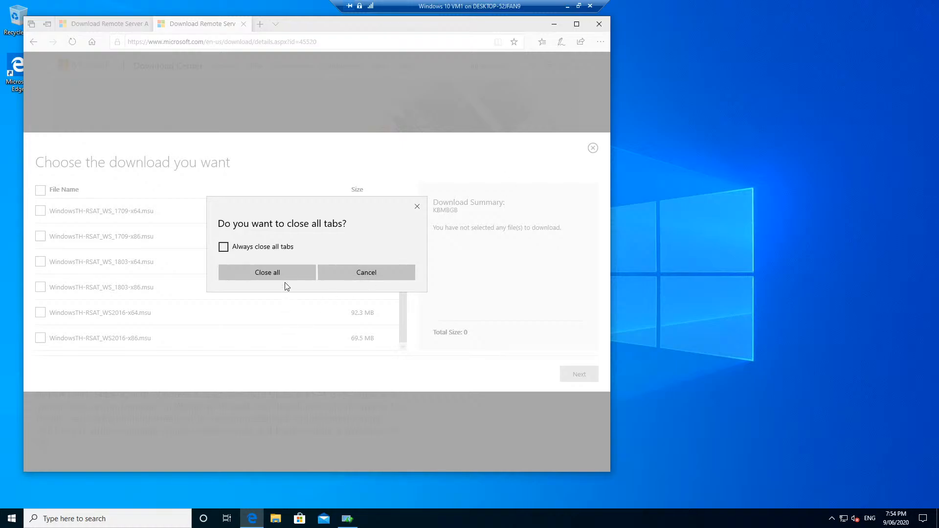
left_click(287, 272)
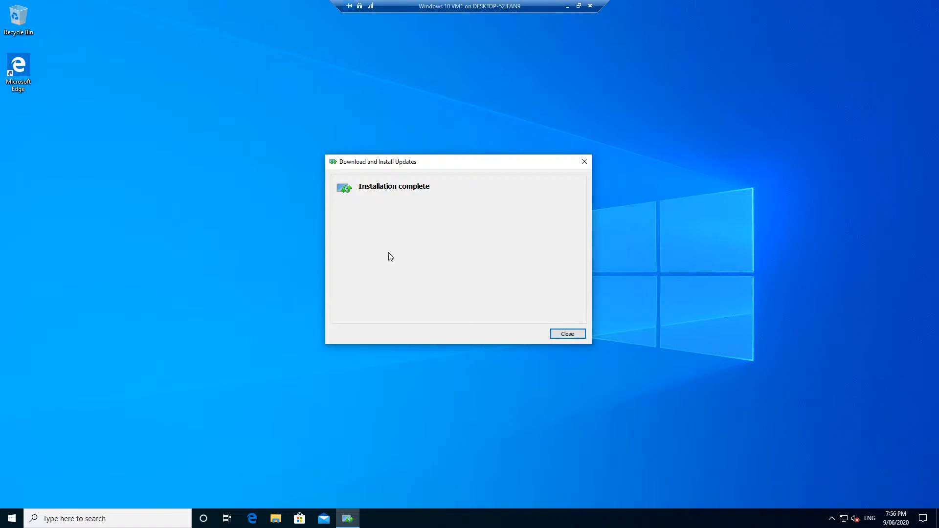
- Dismiss the finished installer and launch Server Manager from the Start menu app list
left_click(575, 334)
left_click(10, 518)
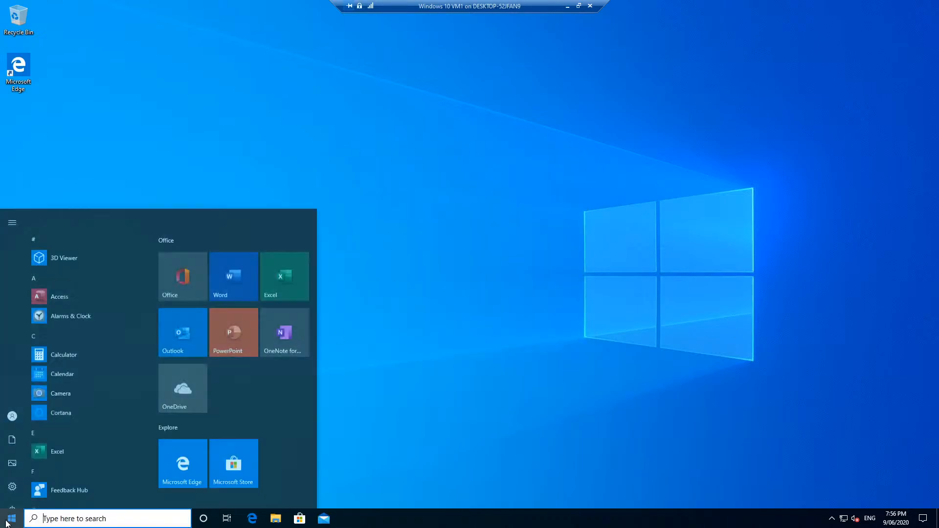
scroll(110, 317, "down", 5)
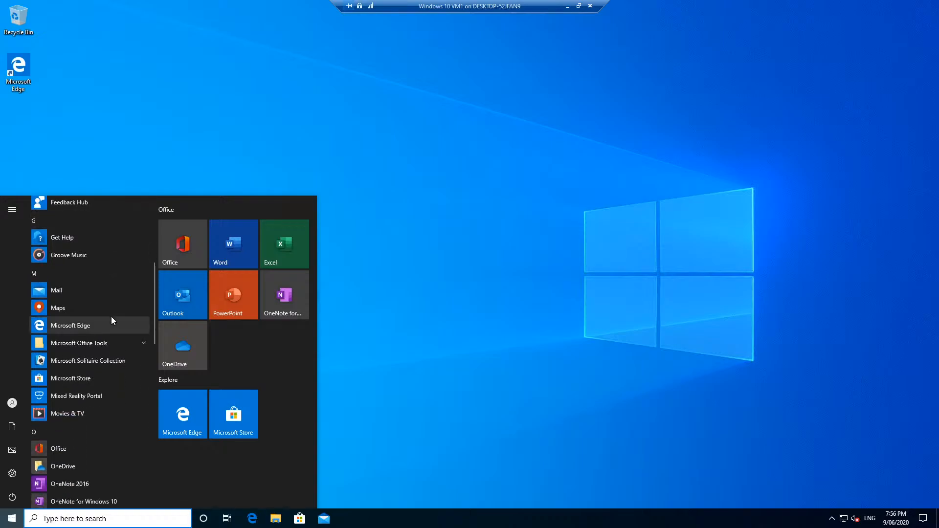
scroll(101, 348, "down", 2)
scroll(101, 348, "down", 5)
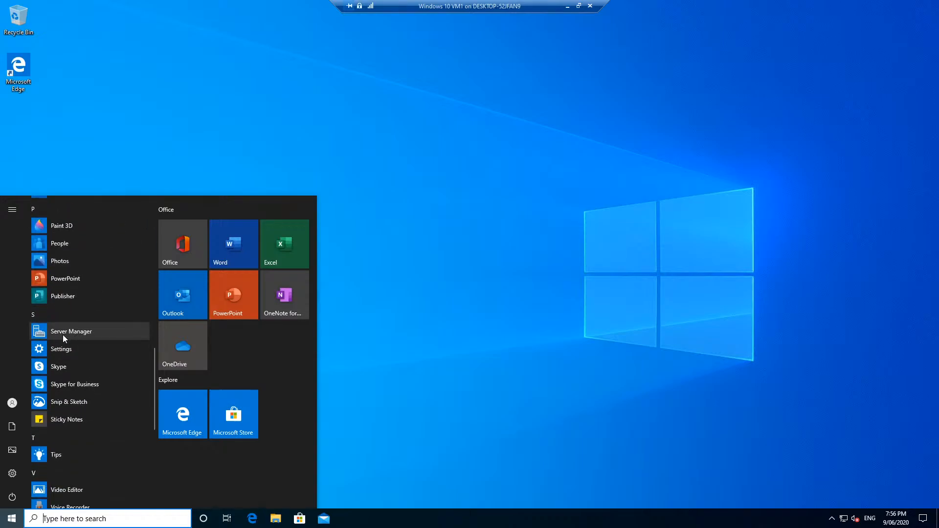
left_click(62, 333)
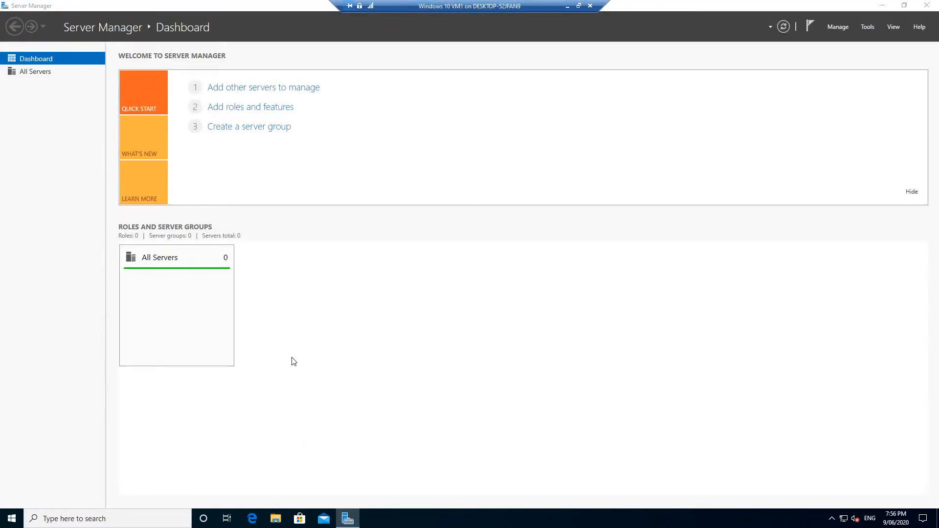
- Check This PC's system properties, showing WIN10VM in test.local, then return to Server Manager
key("super+e")
right_click(229, 266)
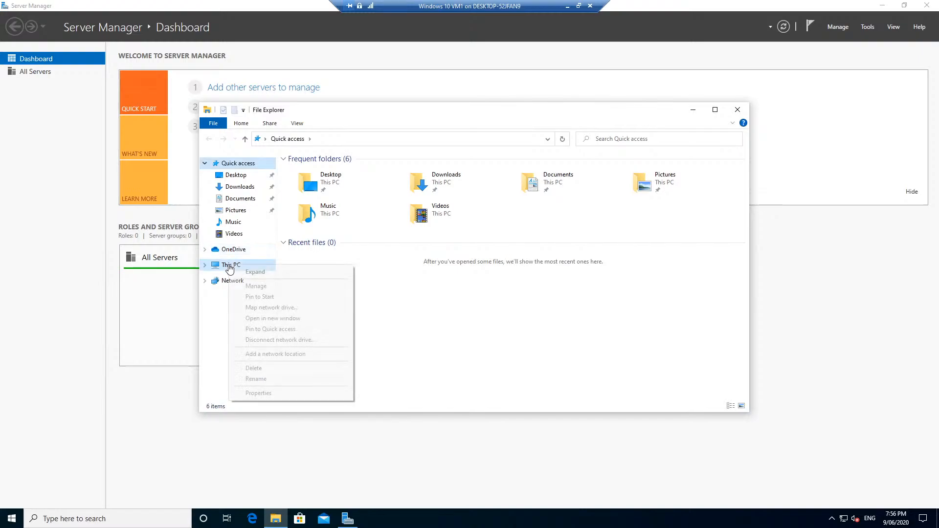
left_click(289, 393)
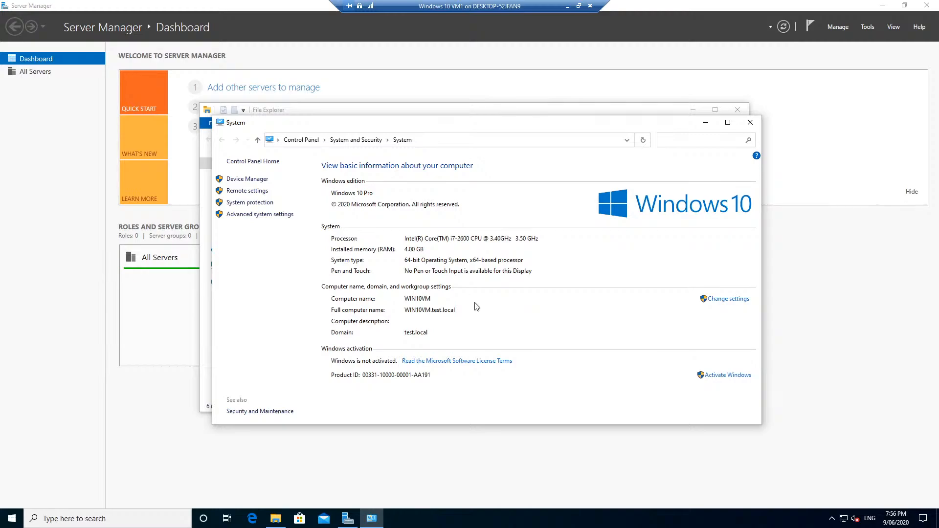
left_click(268, 63)
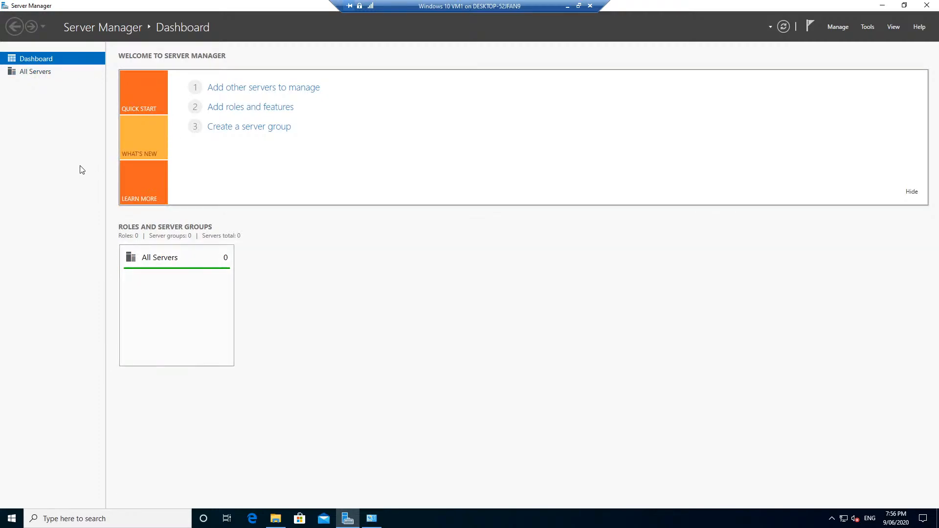
- Glance at All Servers, then search the directory for dc1 and add DC1
left_click(42, 74)
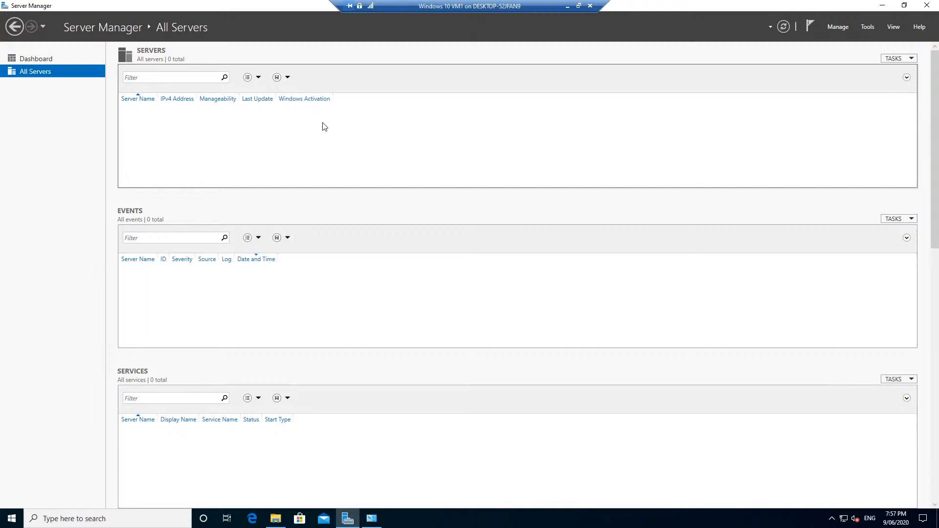
left_click(29, 60)
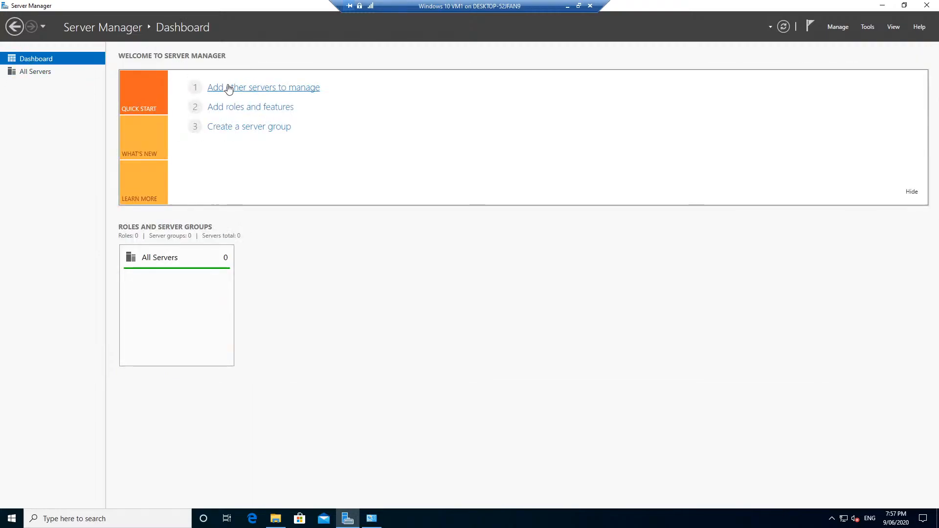
left_click(262, 92)
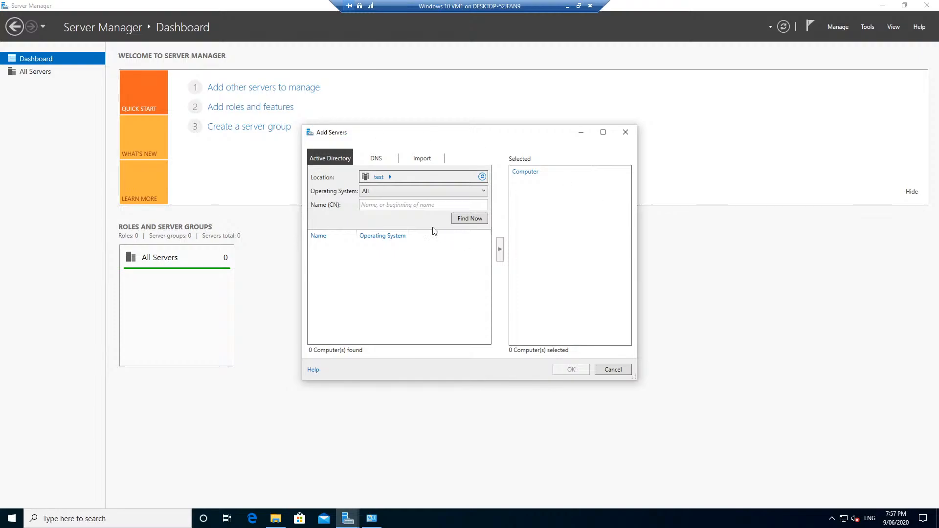
left_click(404, 205)
type("dc1")
key("Return")
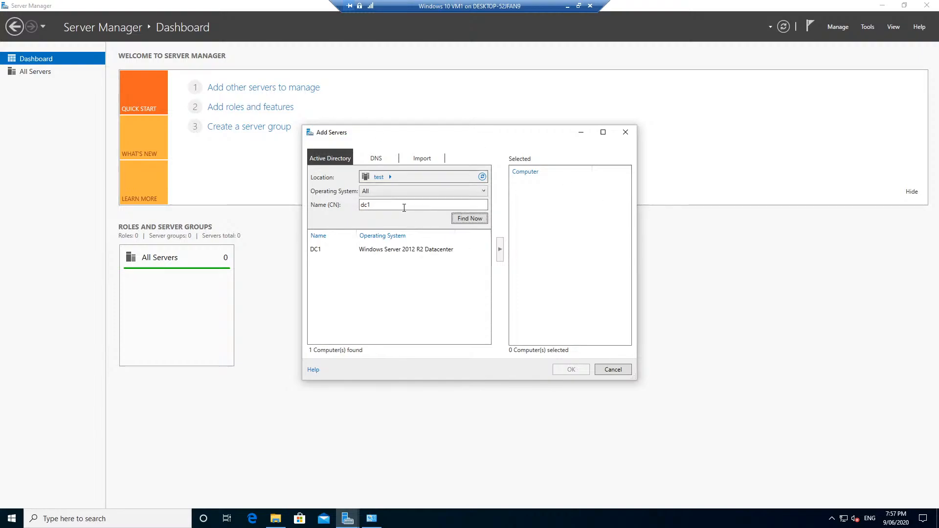
double_click(323, 251)
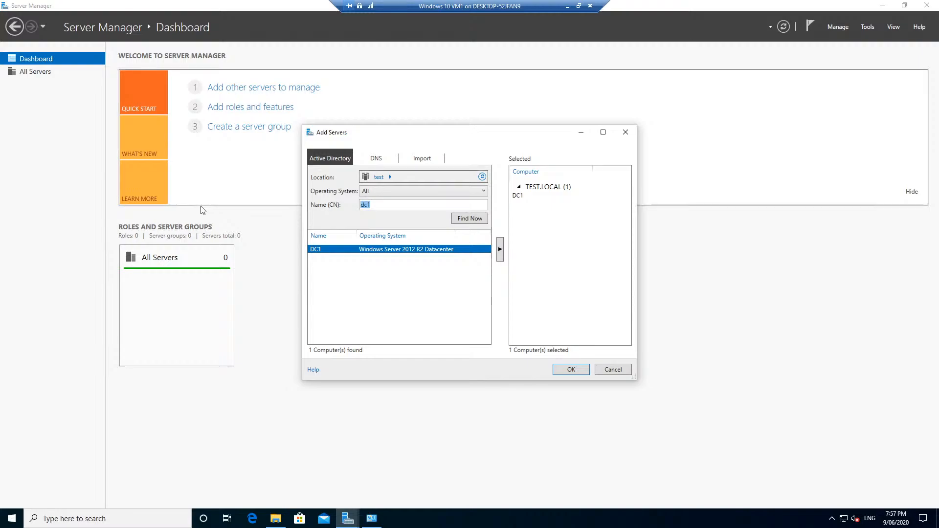
- Search for 'file', add FILESVR01 and FILESVR02, and confirm the three servers
type("file")
left_click(461, 220)
double_click(353, 251)
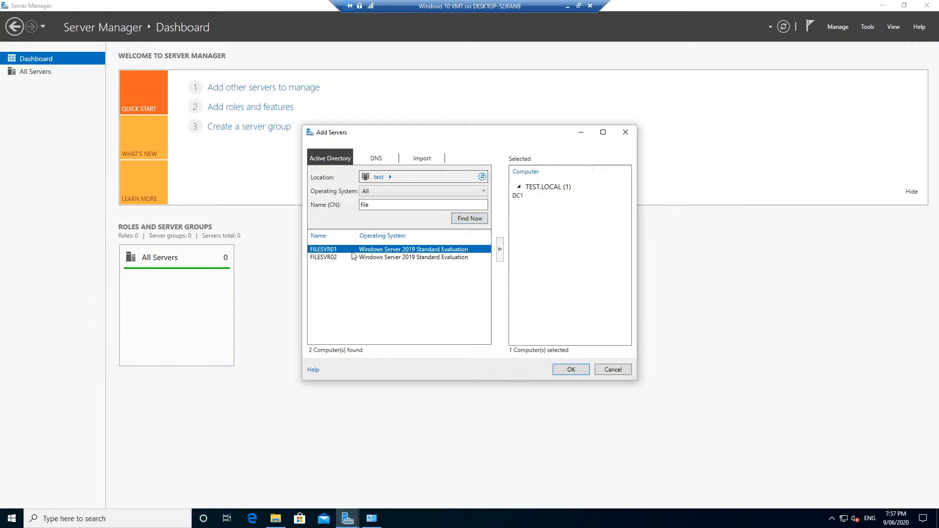
double_click(355, 258)
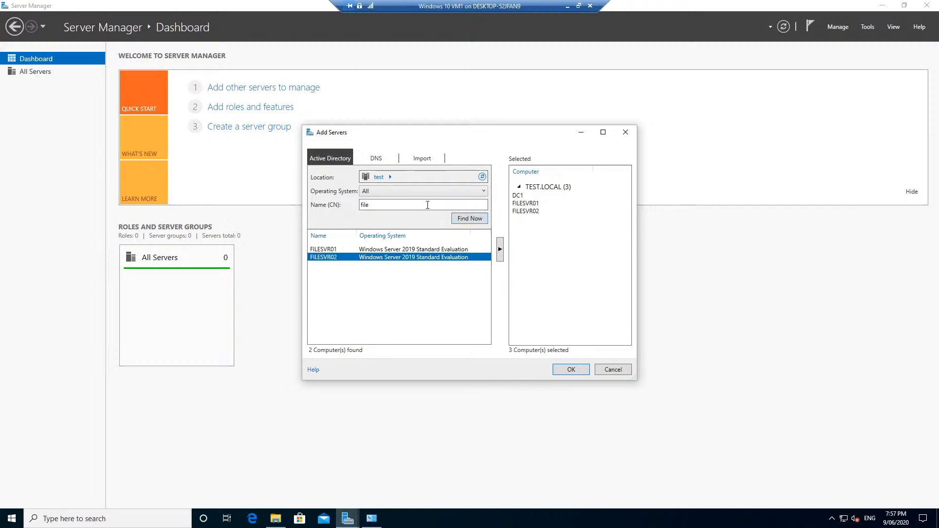
left_click(462, 221)
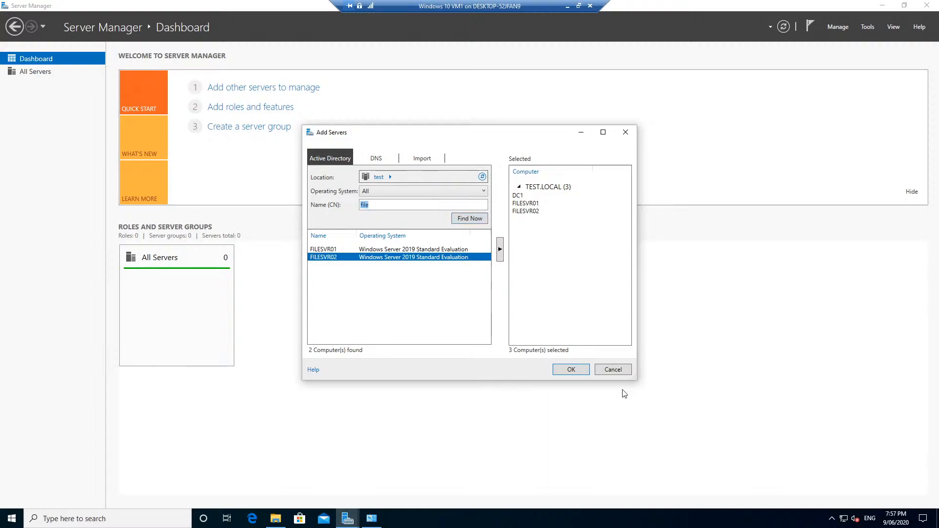
left_click(571, 370)
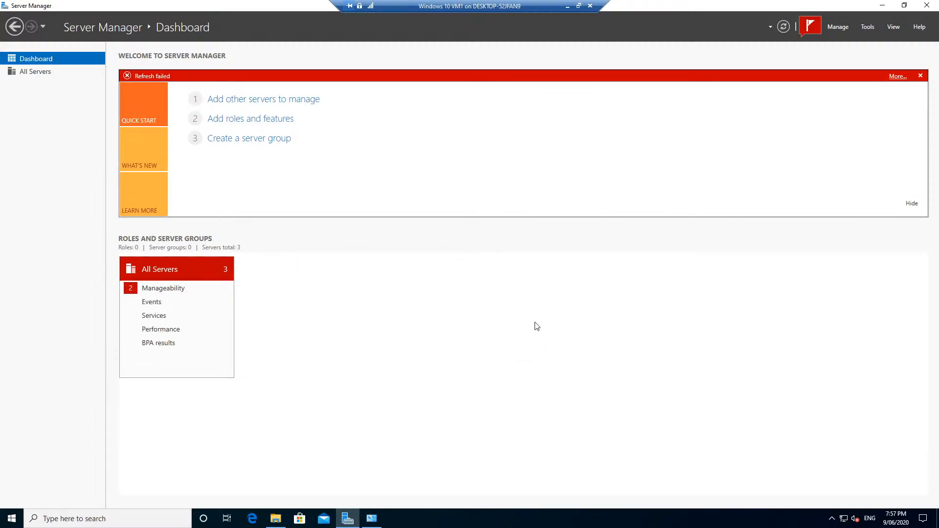
- Review All Servers showing access denied on DC1 and the file servers, then close Server Manager
left_click(192, 273)
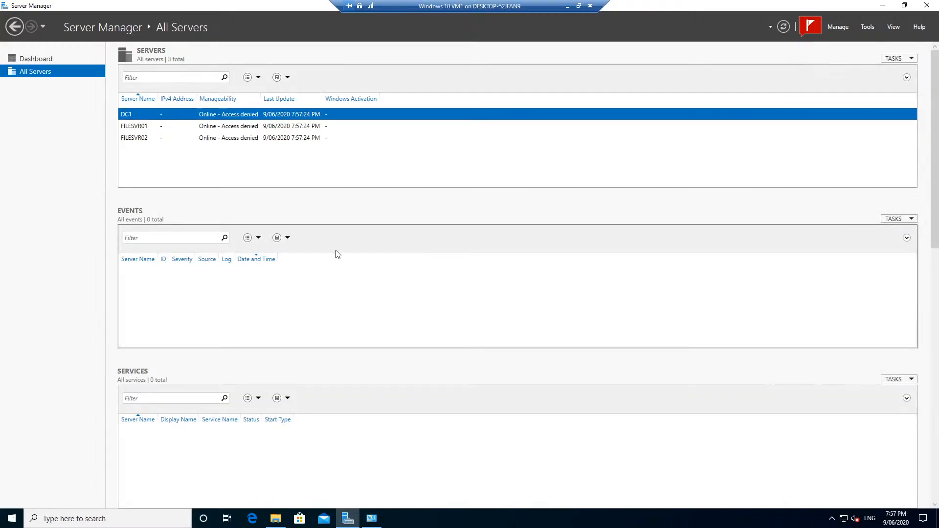
right_click(204, 118)
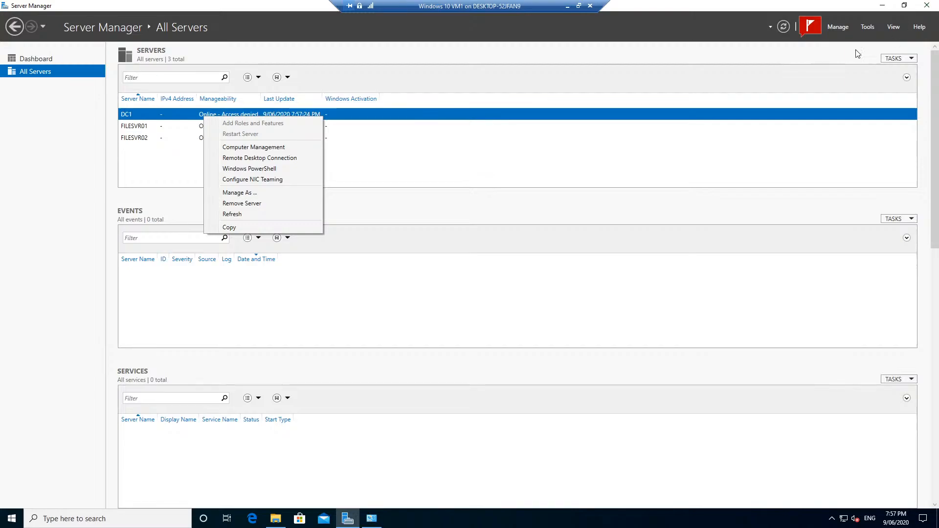
left_click(924, 5)
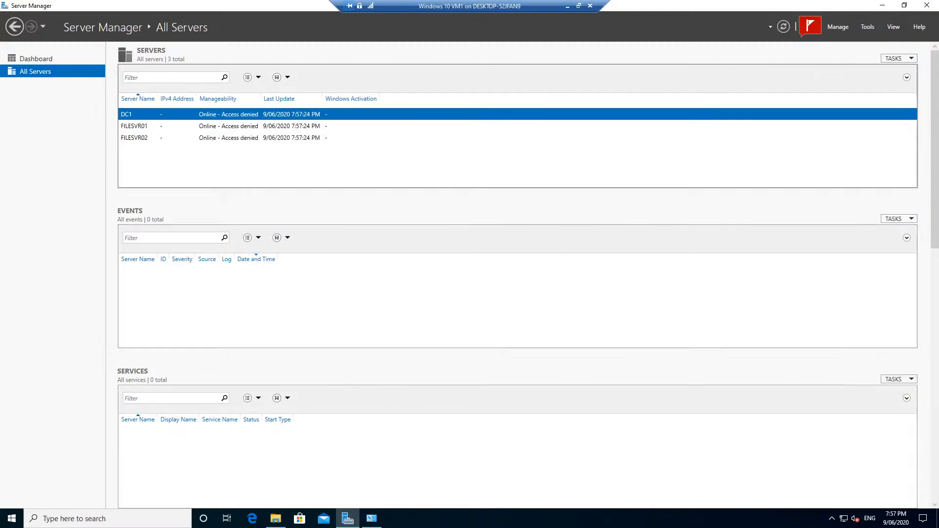
left_click(925, 5)
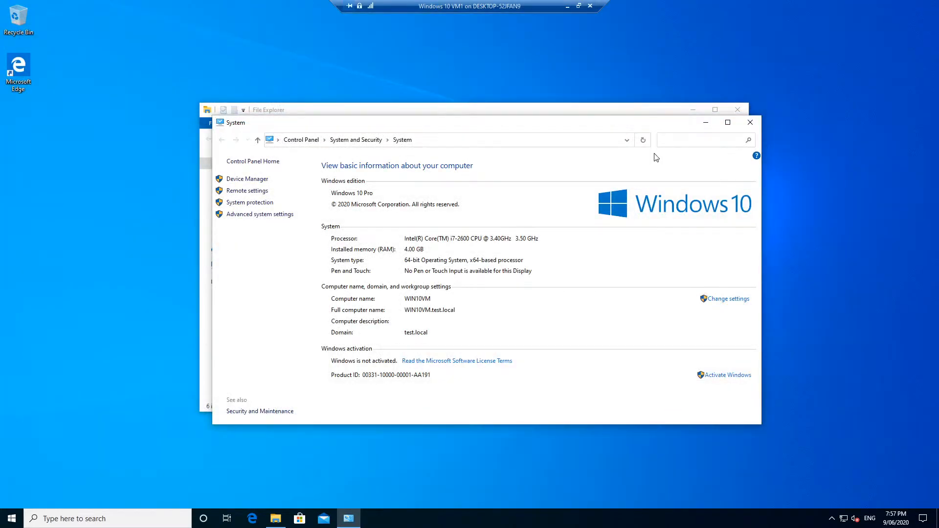
- Open the file location of the Server Manager shortcut from the Start menu app list
left_click(12, 519)
scroll(49, 450, "down", 8)
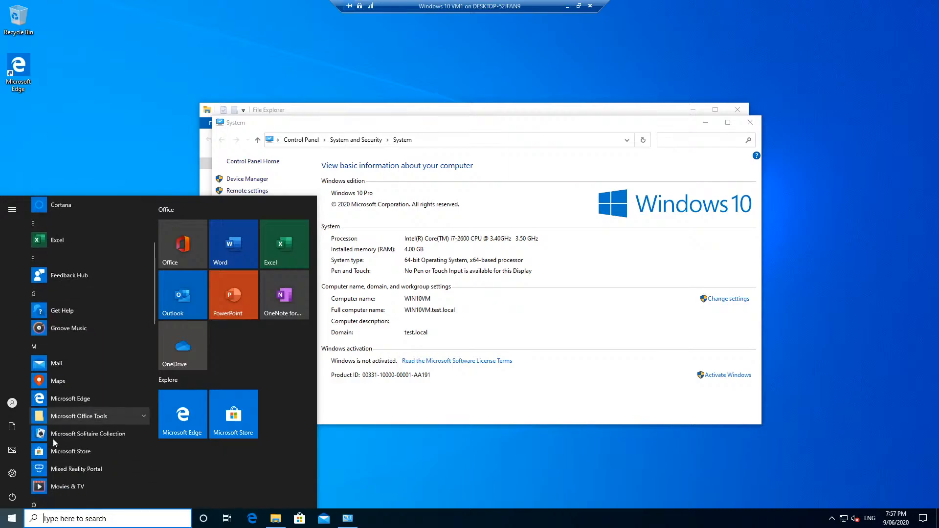
scroll(54, 442, "down", 2)
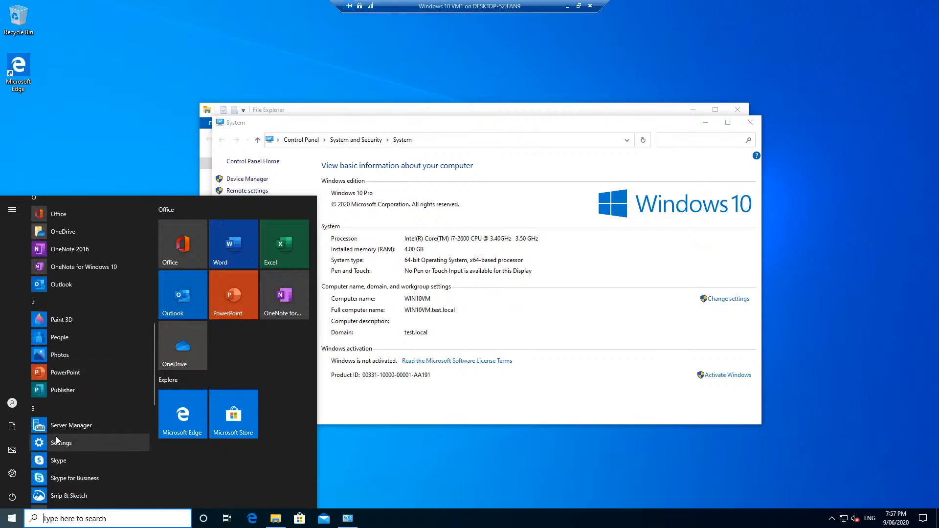
right_click(60, 428)
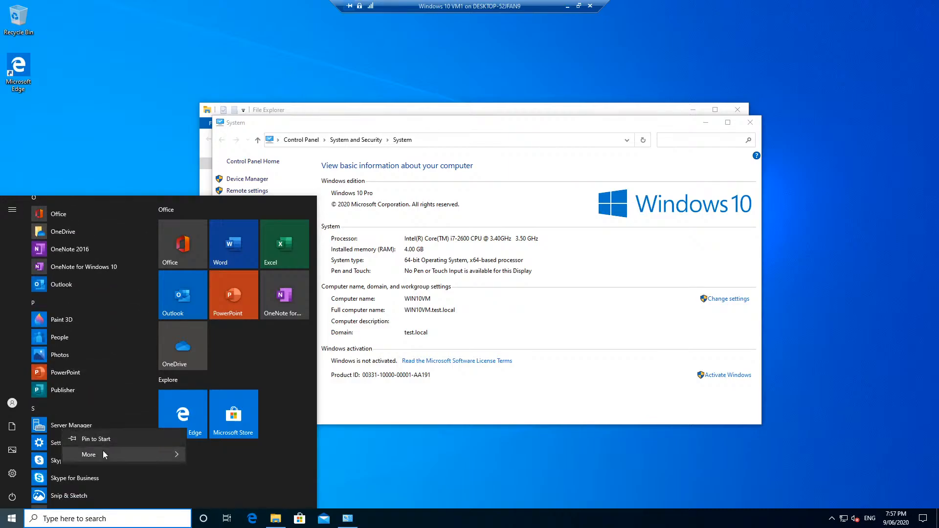
mouse_move(102, 451)
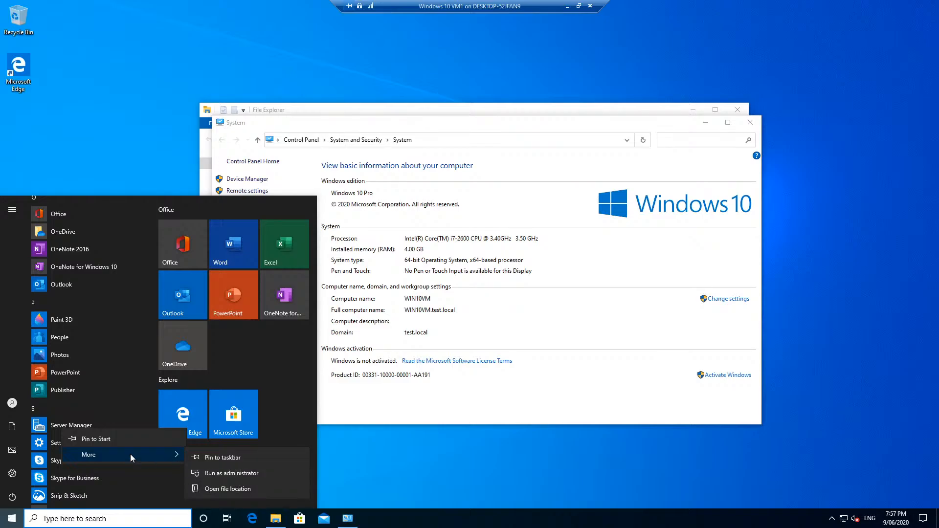
right_click(61, 424)
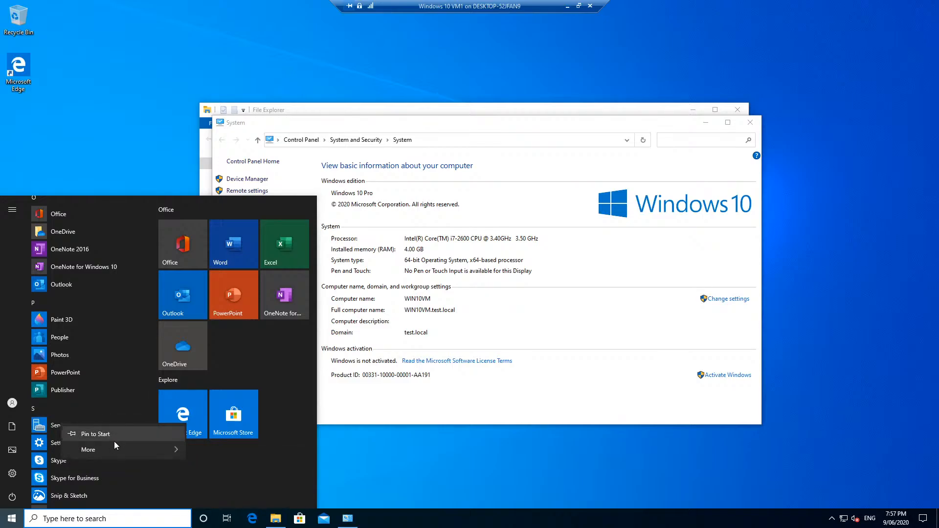
mouse_move(115, 449)
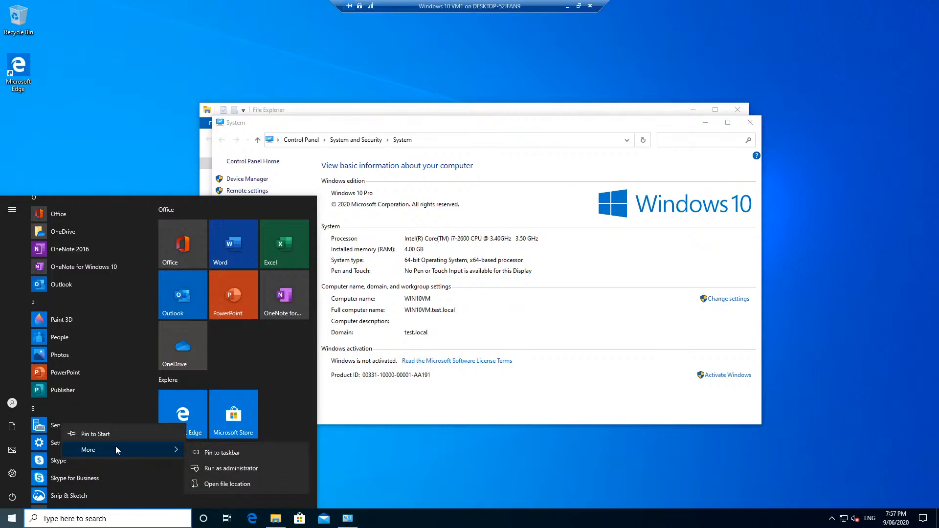
left_click(222, 482)
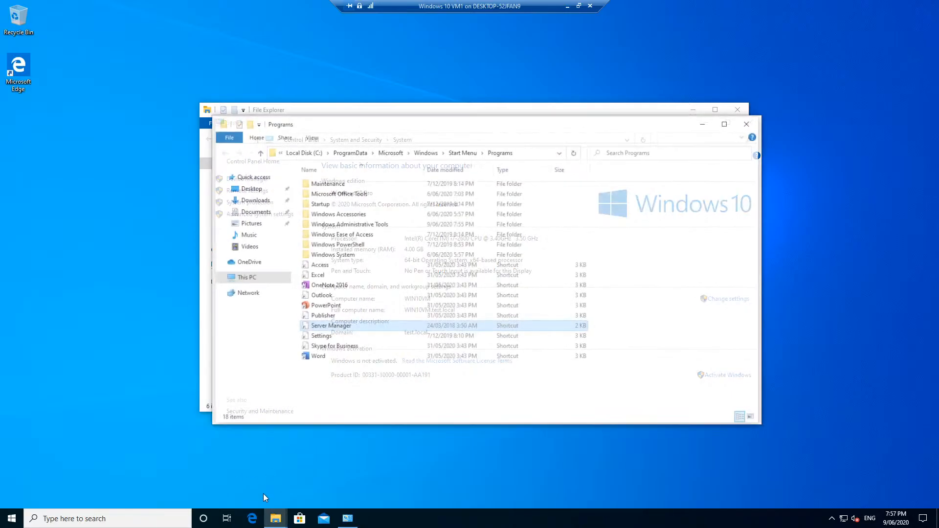
- Run the Server Manager shortcut as a different user with the domain administrator's user name and password
right_click(342, 330)
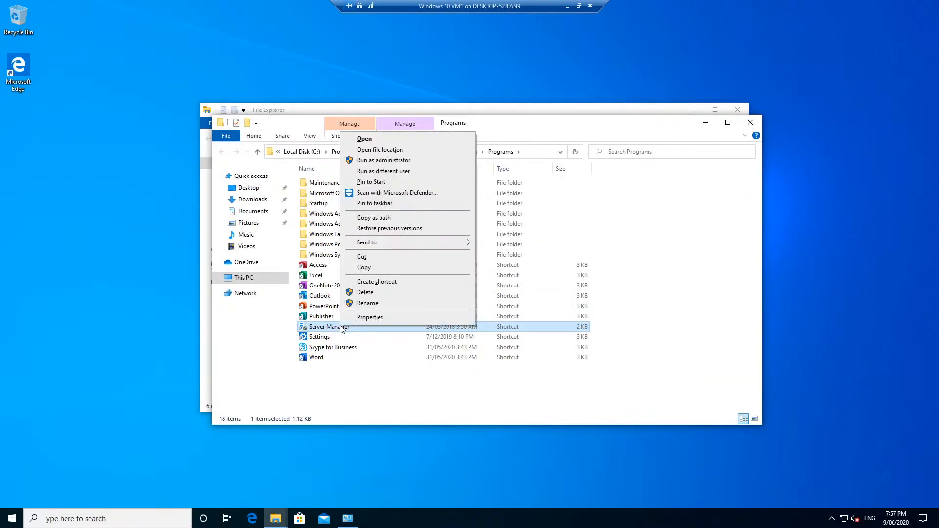
left_click(380, 171)
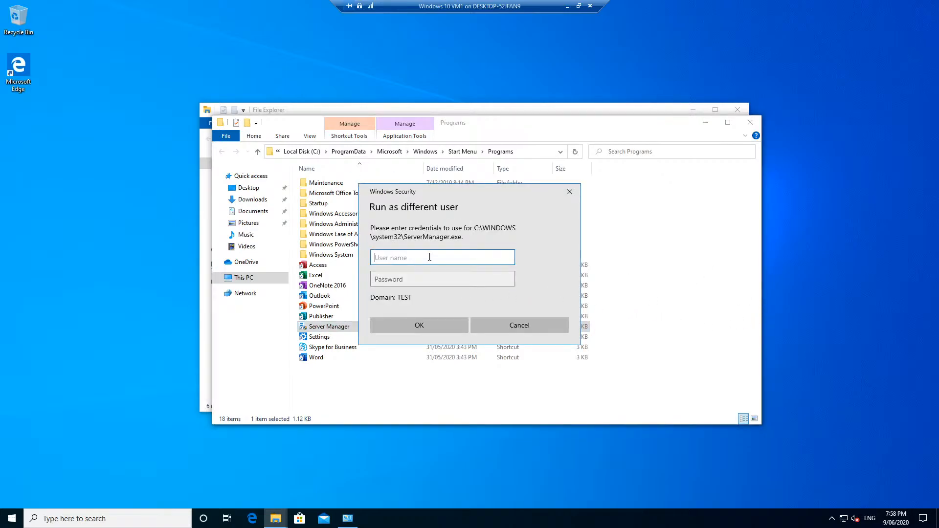
type("test\\administrator")
key("Tab")
type("Pa$$w0rd")
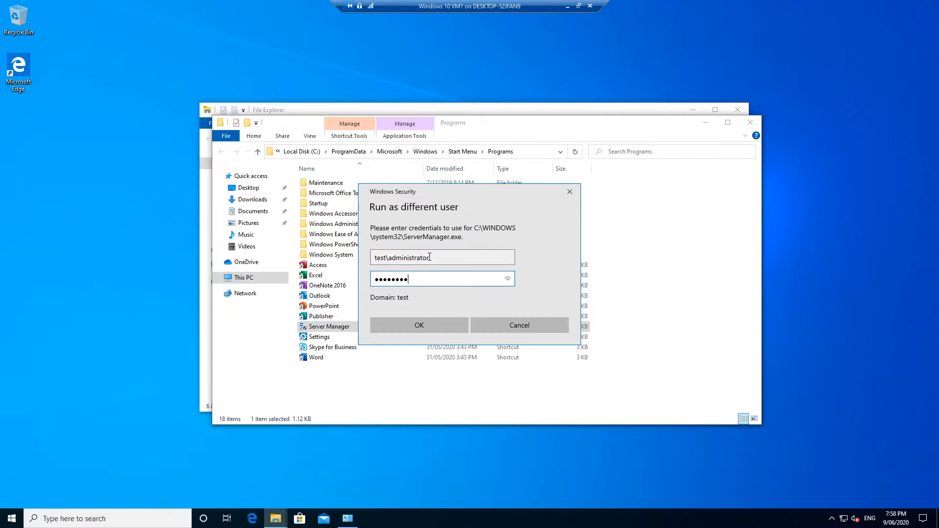
key("BackSpace")
key("BackSpace")
key("BackSpace")
key("BackSpace")
key("BackSpace")
key("BackSpace")
key("BackSpace")
type("••")
key("BackSpace")
key("BackSpace")
type("•••••••••")
key("Return")
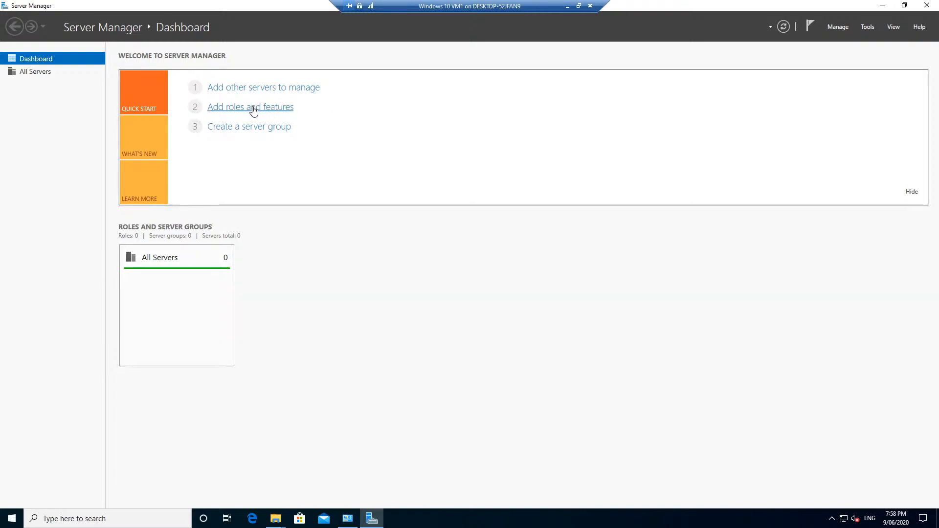
- Search the test domain for DC1 and add it to the selected servers
left_click(268, 90)
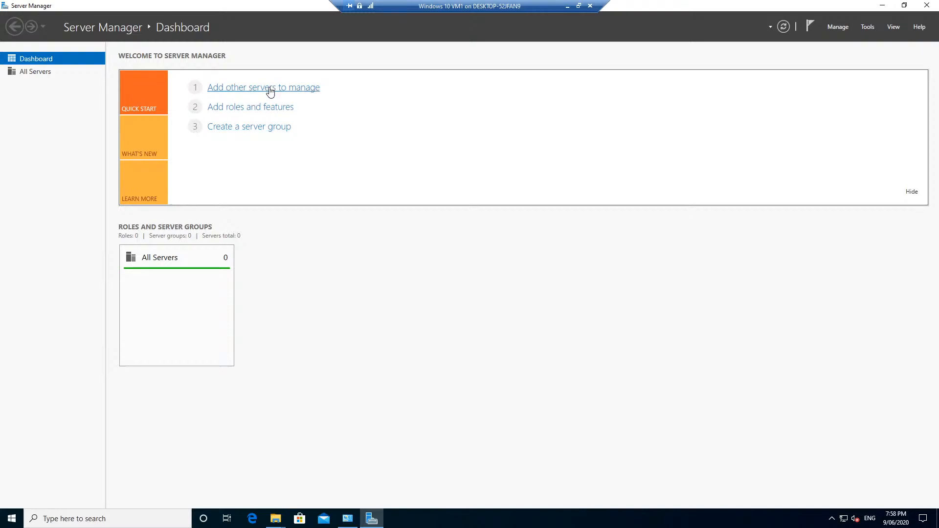
type("c")
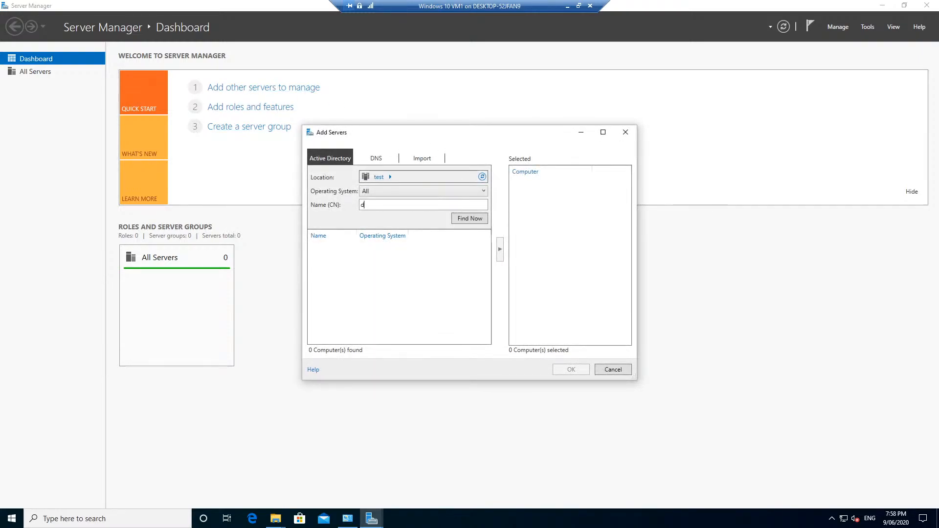
type("1")
key("Return")
double_click(341, 250)
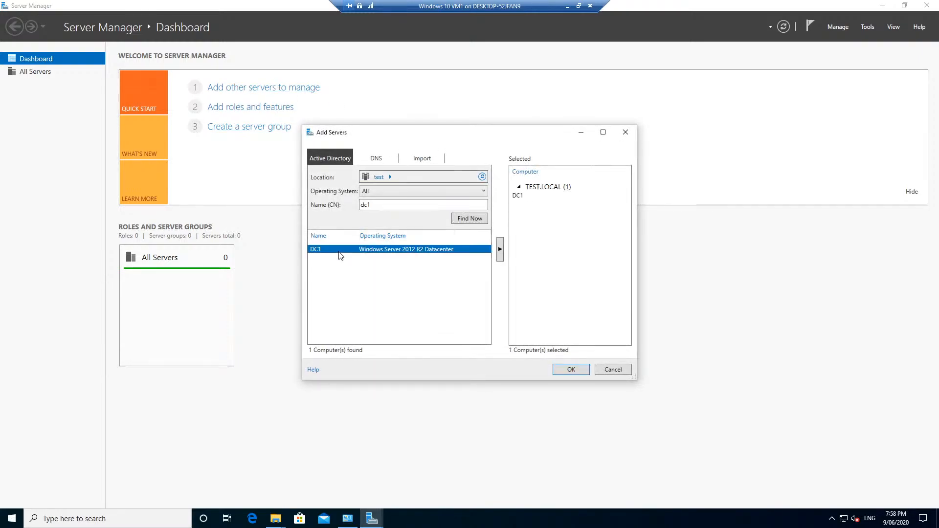
- Search for 'file', add FILESVR01 and FILESVR02, and confirm all three servers
left_click_drag(435, 205, 266, 207)
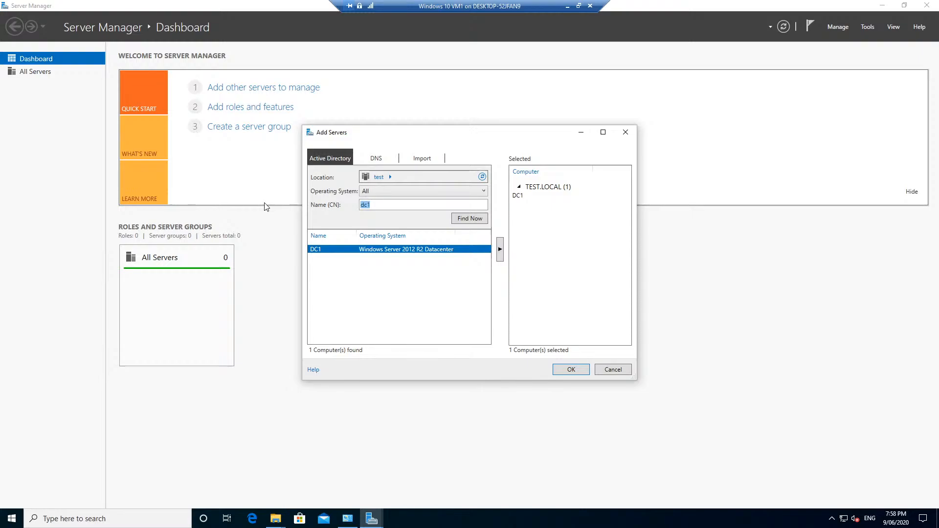
type("file")
left_click(469, 218)
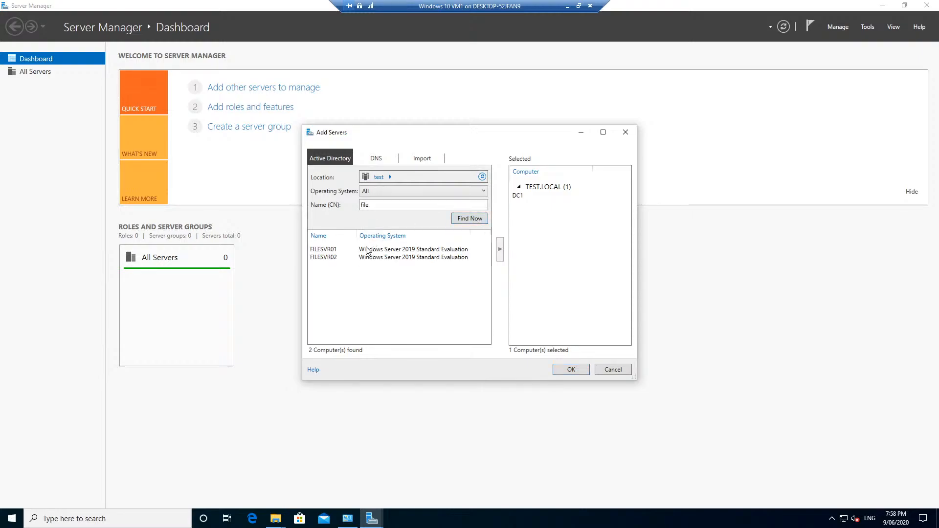
double_click(367, 249)
left_click(370, 258)
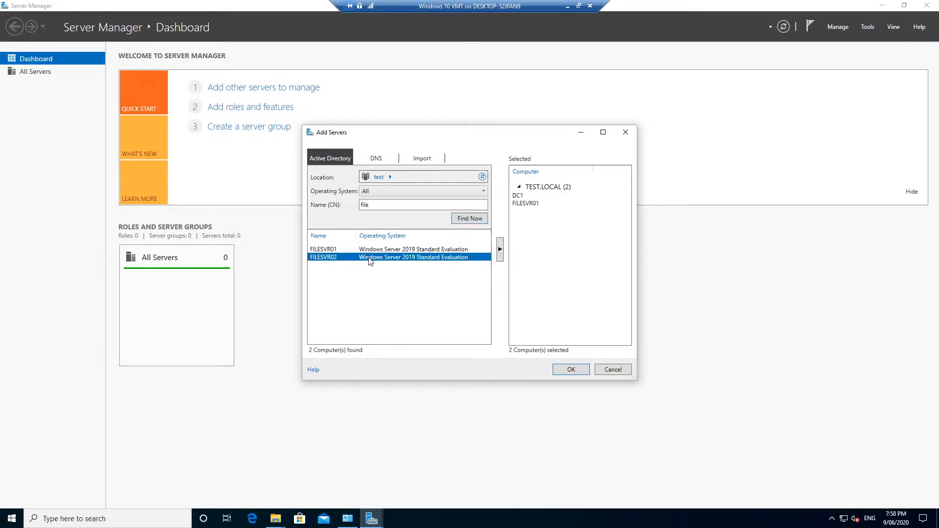
left_click(584, 370)
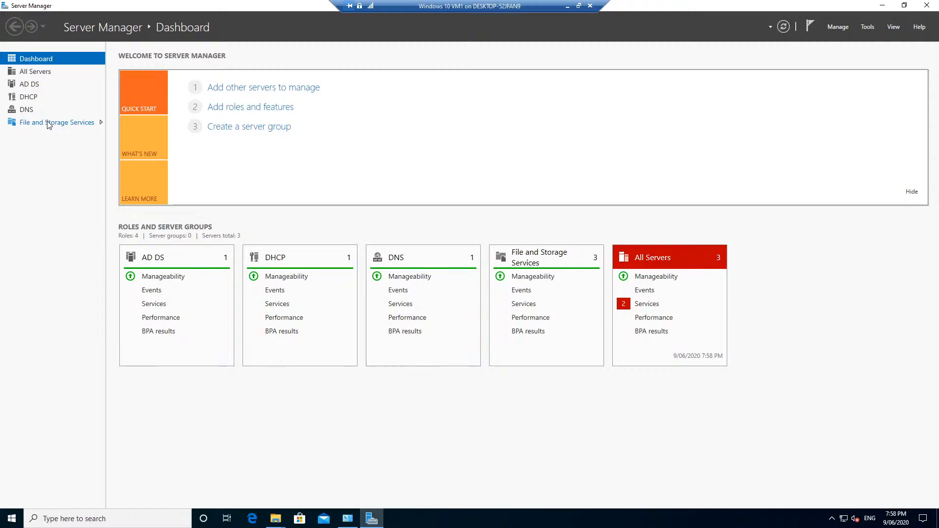
left_click(32, 86)
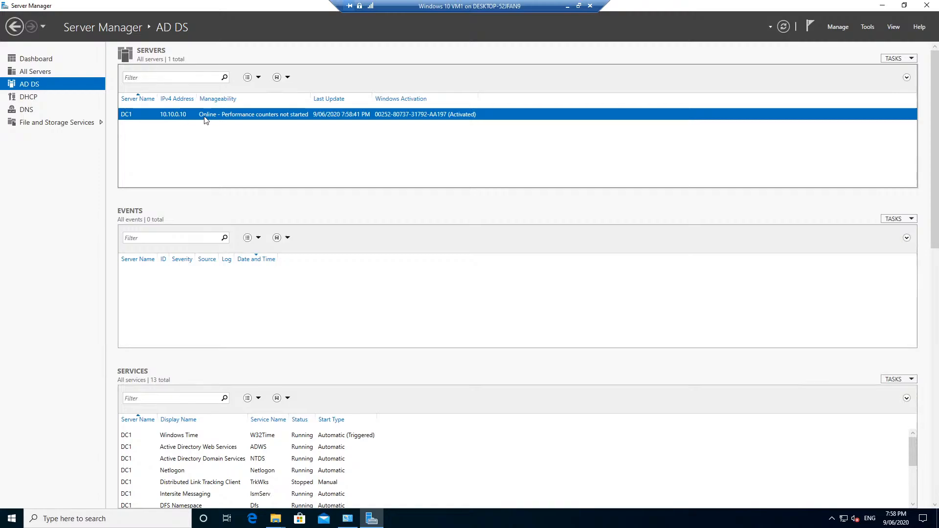
left_click(27, 98)
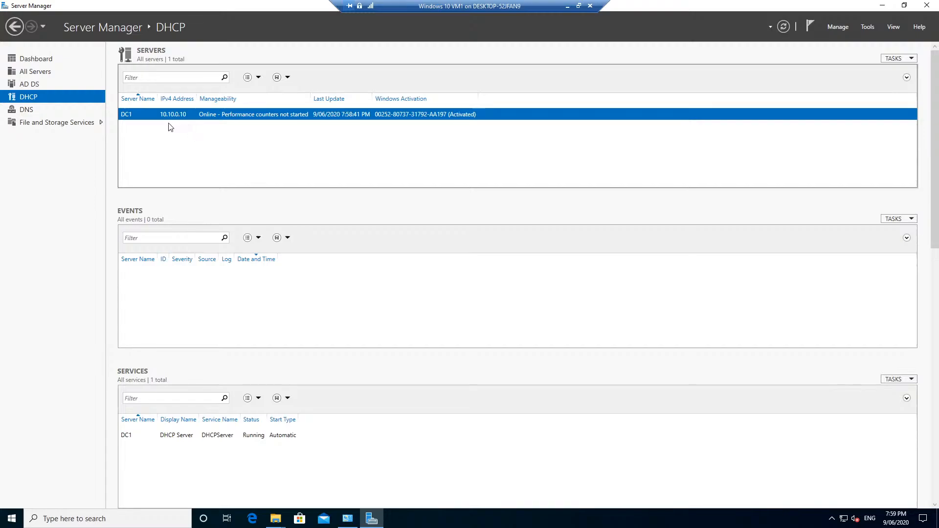
left_click(36, 111)
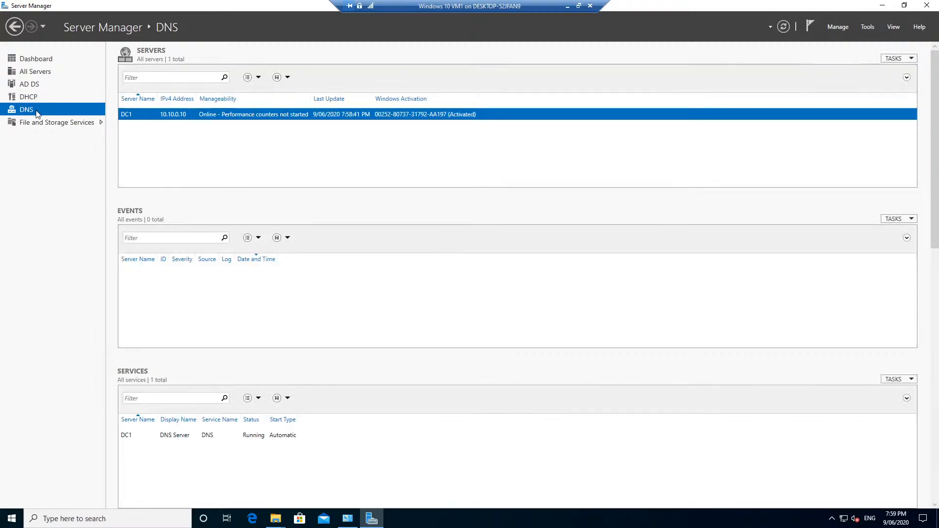
left_click(62, 122)
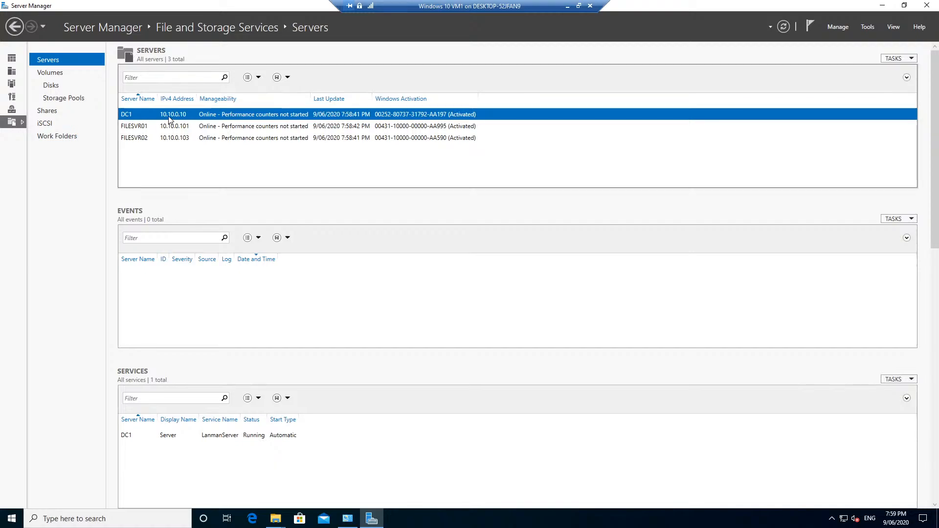
left_click(137, 129)
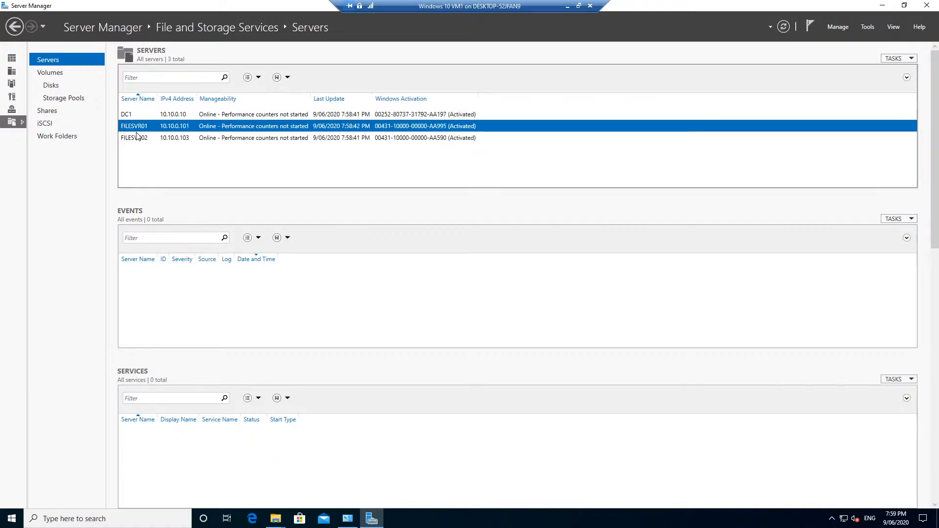
left_click(138, 138)
left_click(139, 116)
left_click(139, 127)
left_click(137, 138)
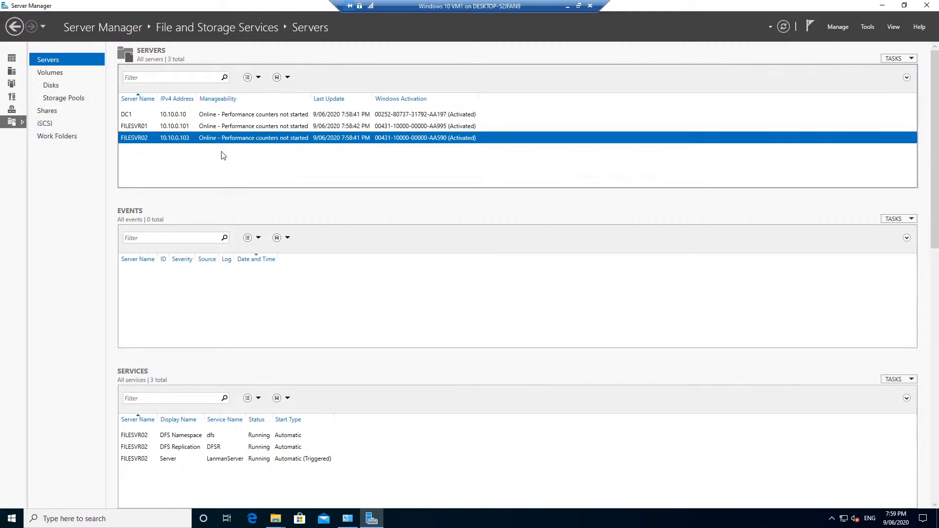
left_click(12, 59)
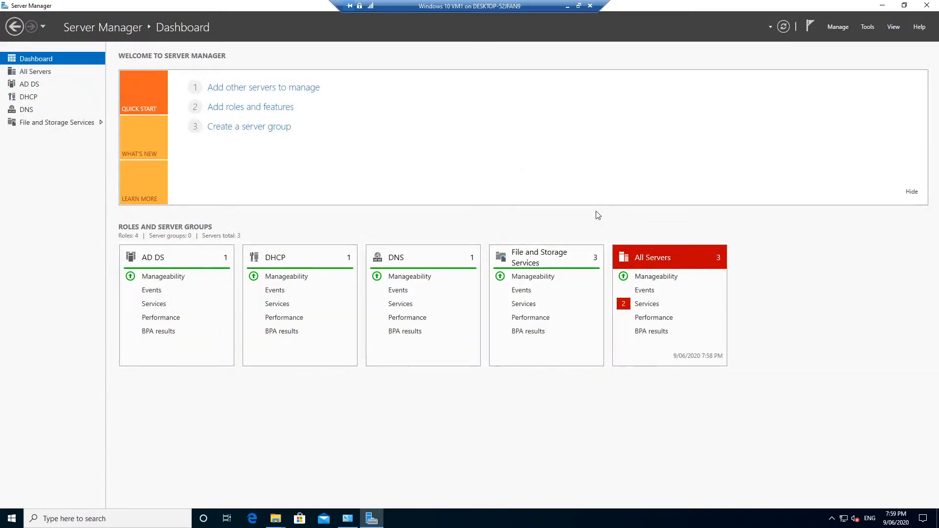
- Start the Add Roles and Features wizard with FILESVR01.test.local as the destination server
left_click(830, 27)
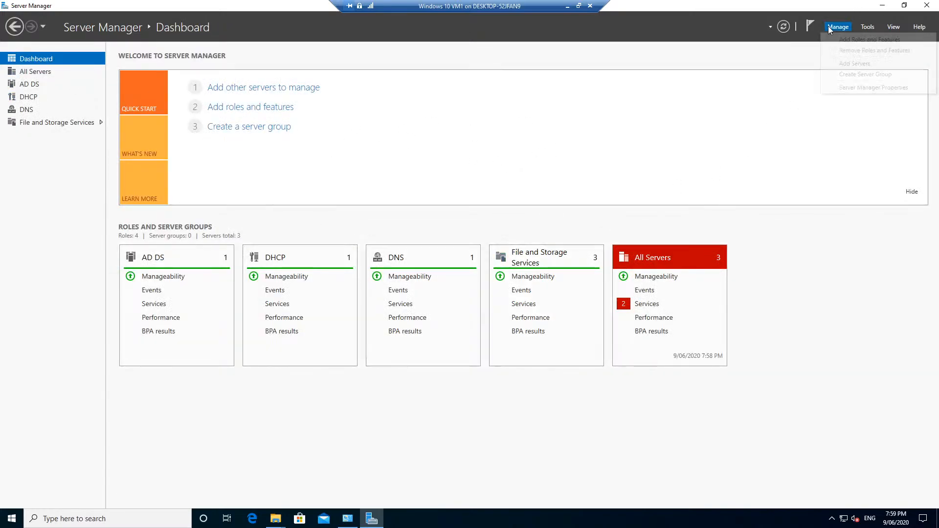
left_click(869, 39)
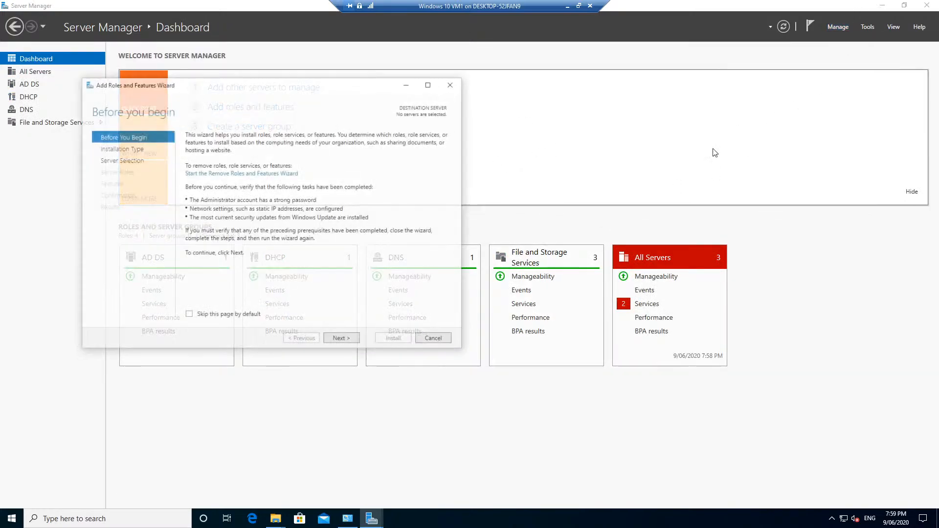
left_click(339, 341)
left_click(337, 340)
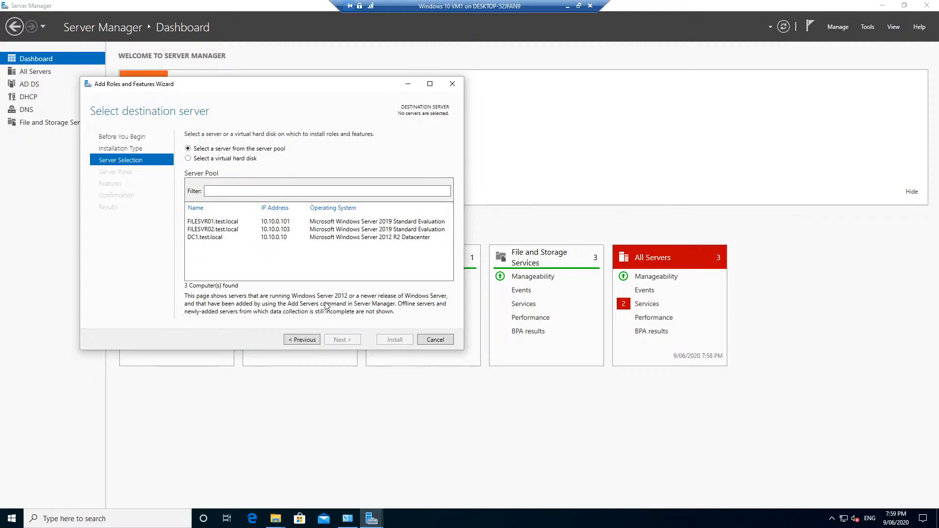
left_click(238, 230)
left_click(237, 222)
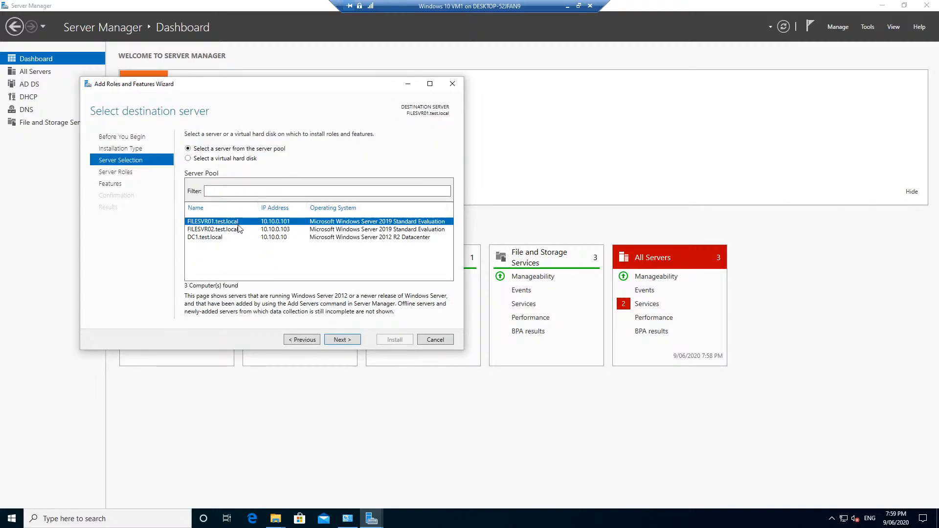
left_click(239, 229)
left_click(238, 224)
left_click(236, 230)
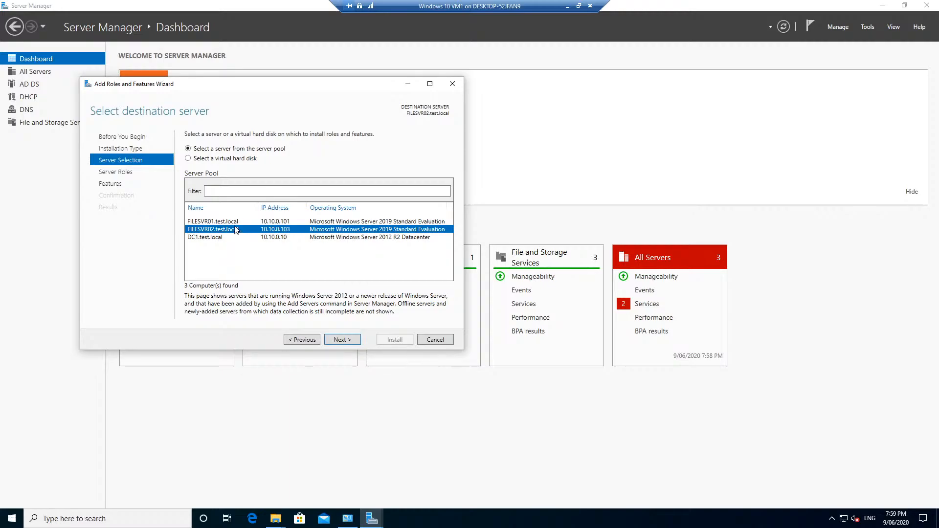
left_click(235, 225)
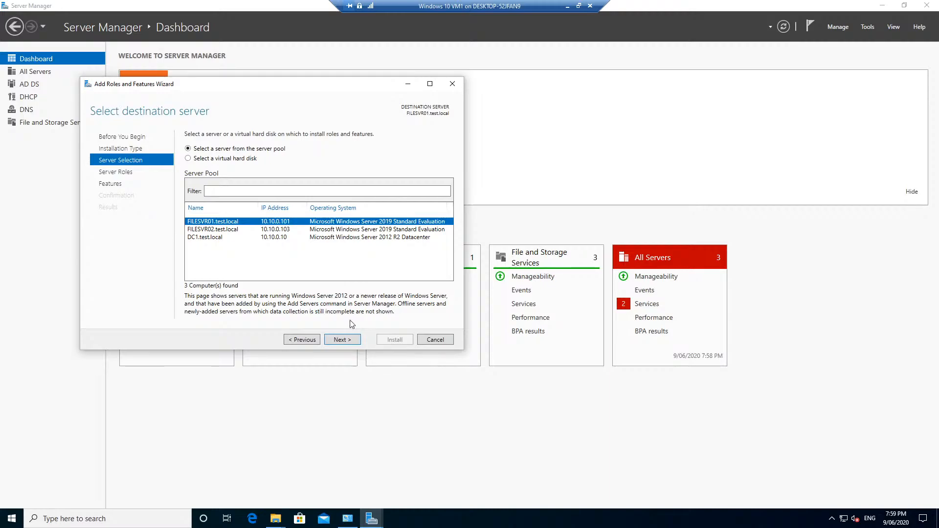
- Select the DNS Server role and accept its required management tools
left_click(341, 340)
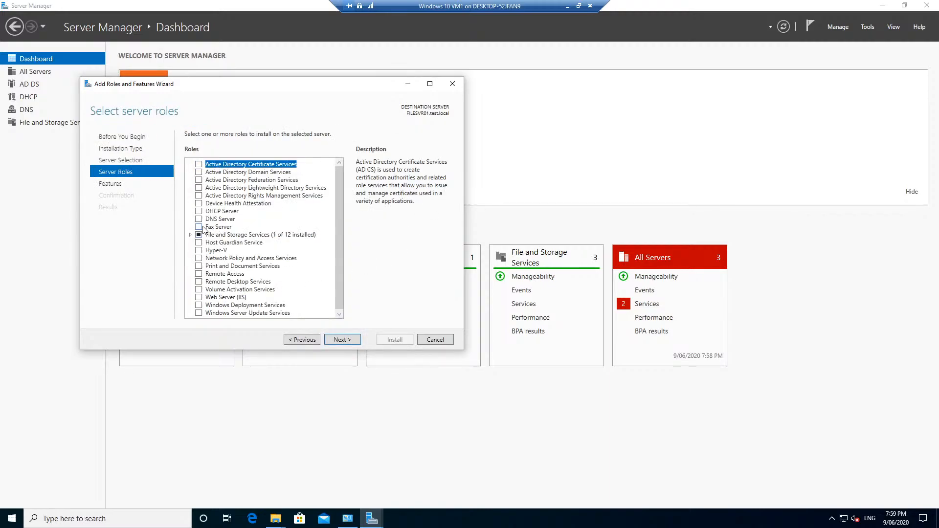
left_click(199, 219)
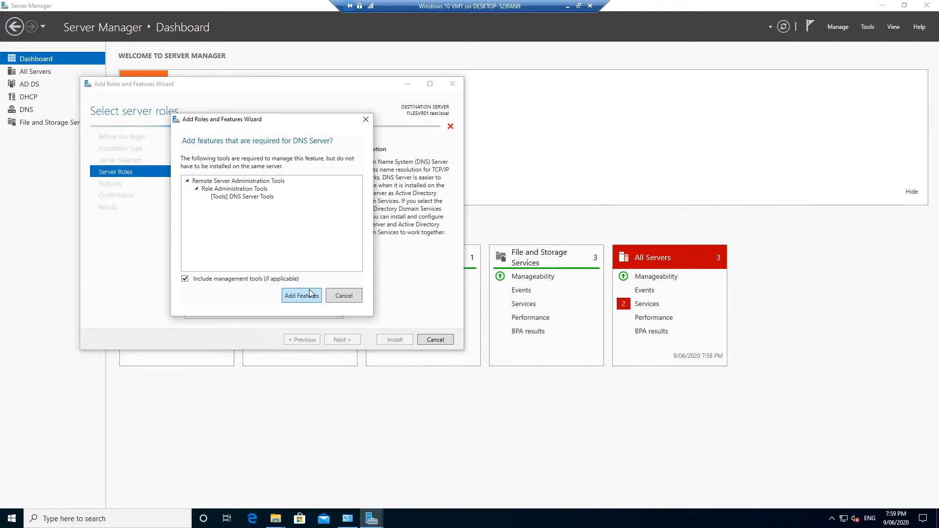
left_click(307, 296)
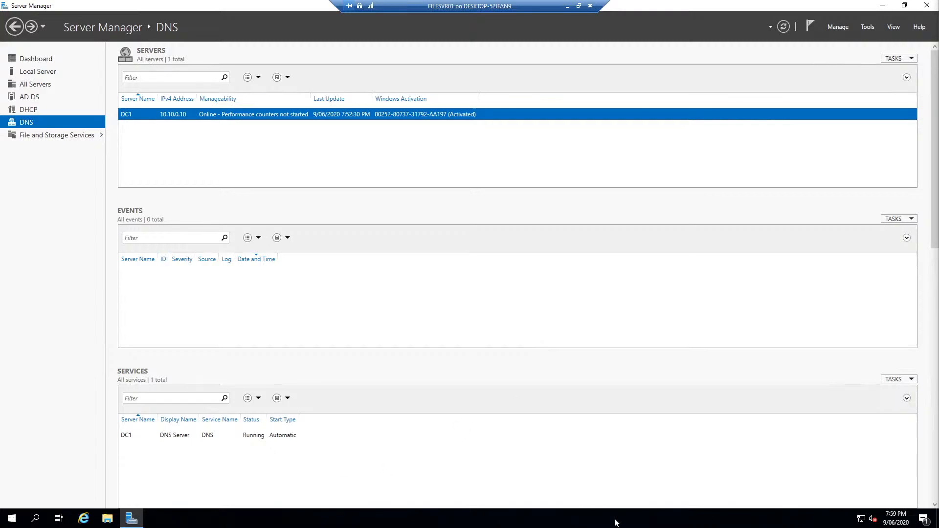
- Open Network & Internet settings and view the test.local Ethernet connection
right_click(862, 519)
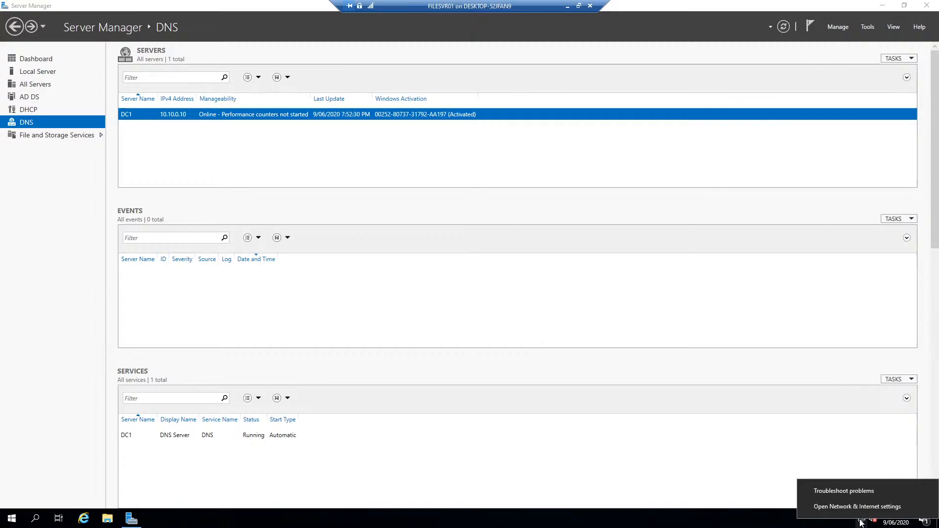
left_click(824, 511)
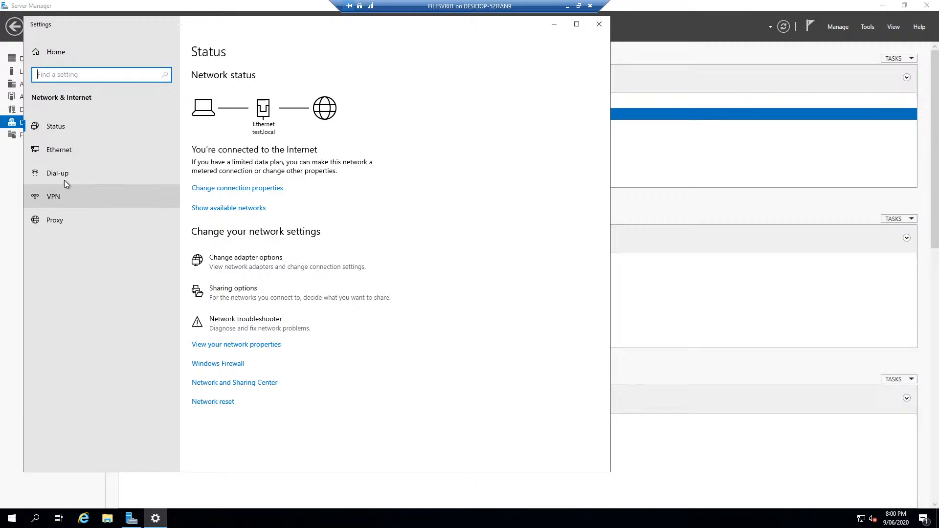
left_click(75, 148)
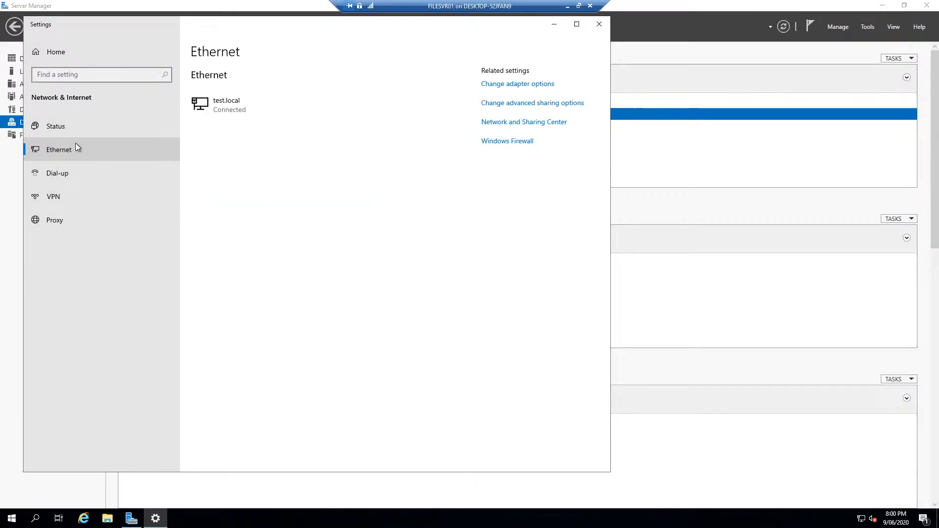
left_click(245, 100)
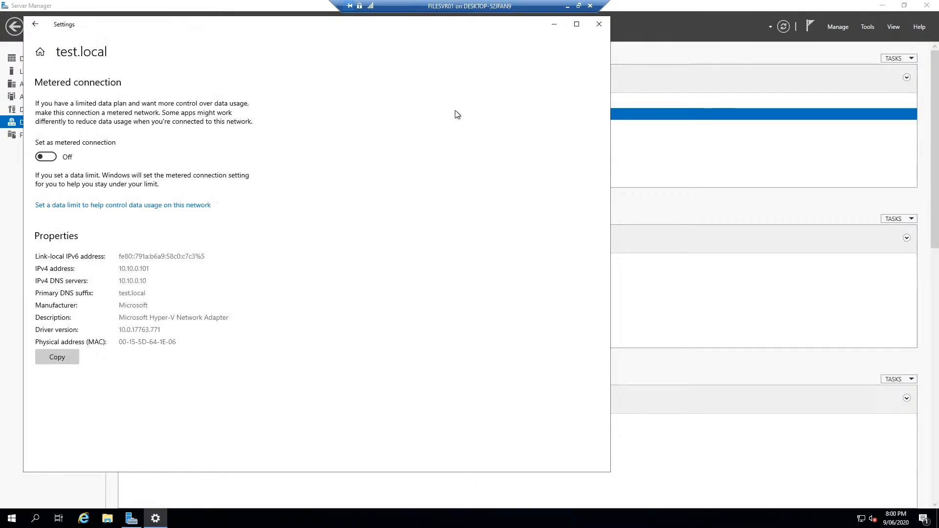
left_click(35, 24)
left_click(526, 86)
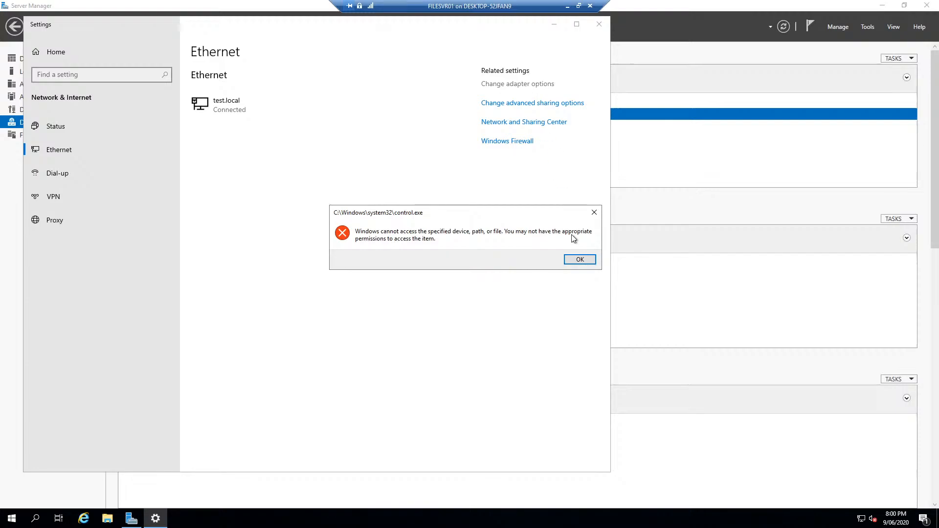
left_click(582, 260)
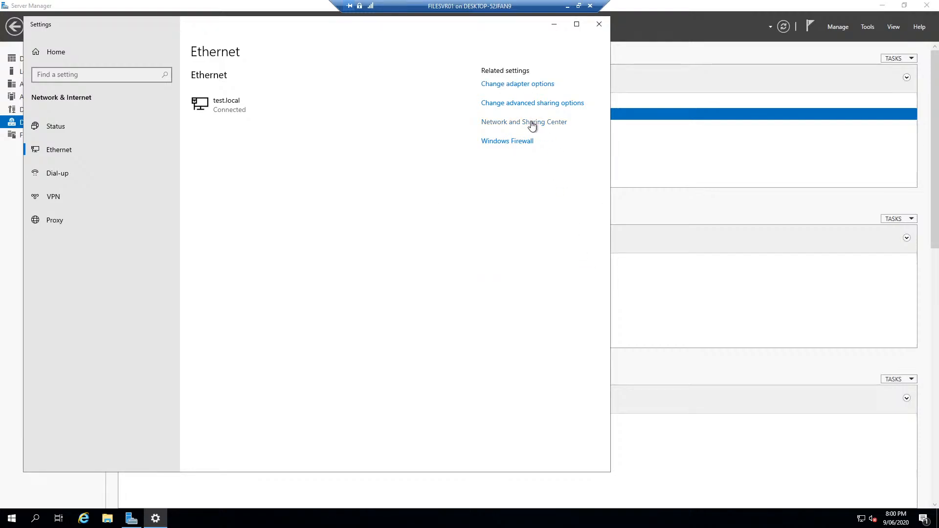
- Open the Ethernet adapter's Properties from Network and Sharing Center's adapter list
left_click(532, 126)
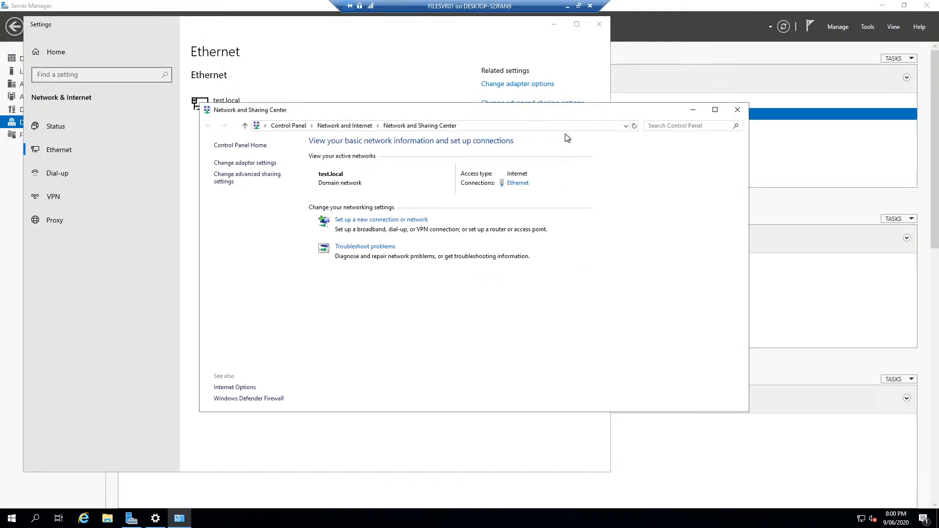
left_click(254, 166)
left_click(268, 180)
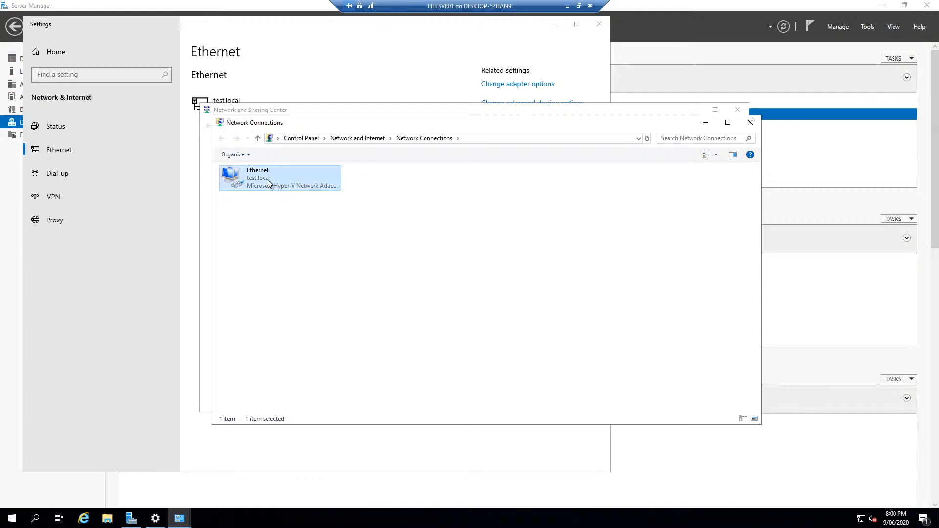
right_click(268, 180)
left_click(315, 272)
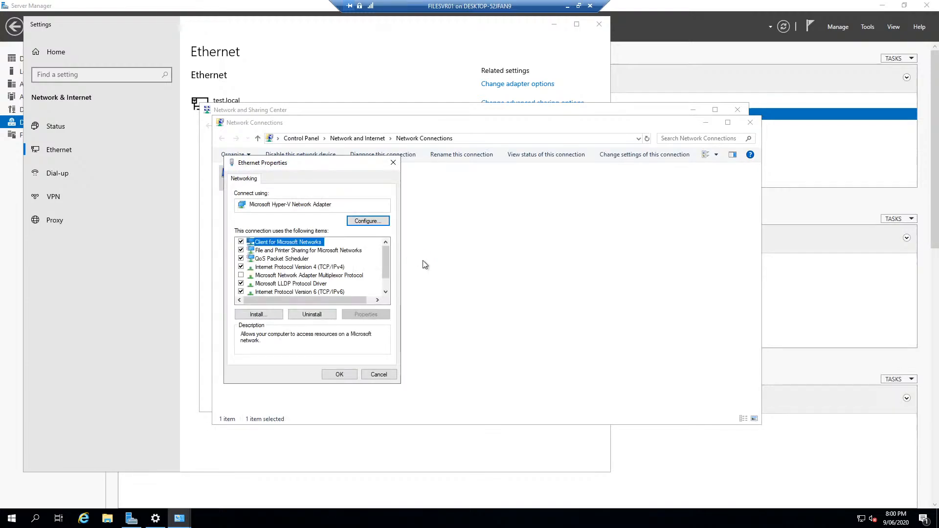
key("super+r")
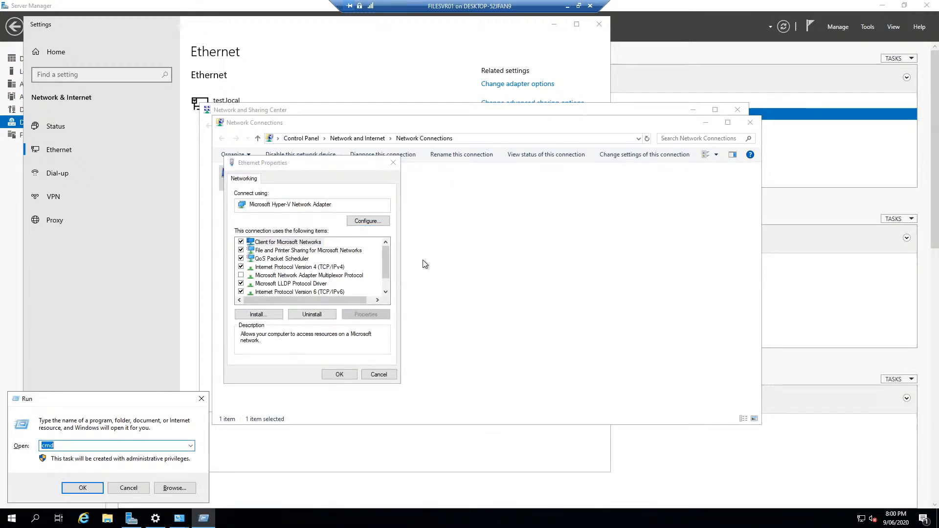
- Run ipconfig in an administrator Command Prompt, showing 10.10.0.101 with gateway 10.10.0.1
key("Return")
type("ipco")
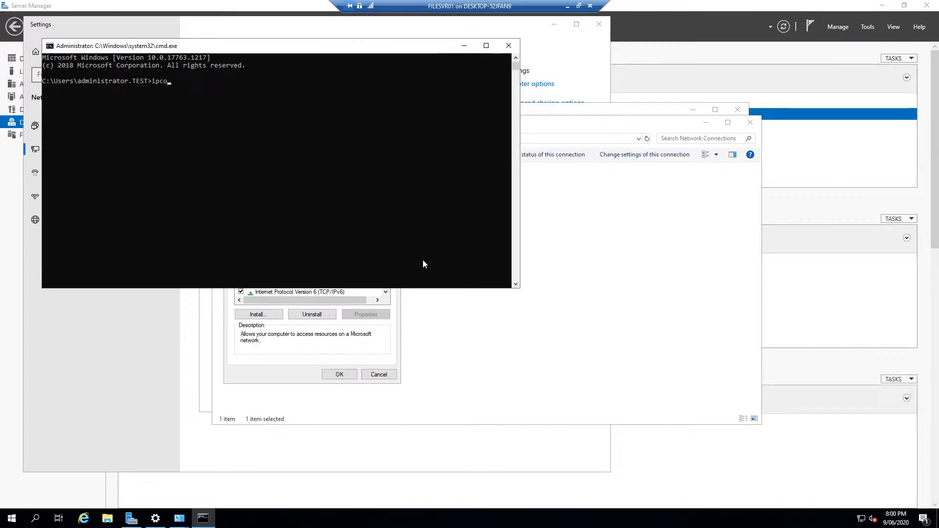
type("nfig")
key("Return")
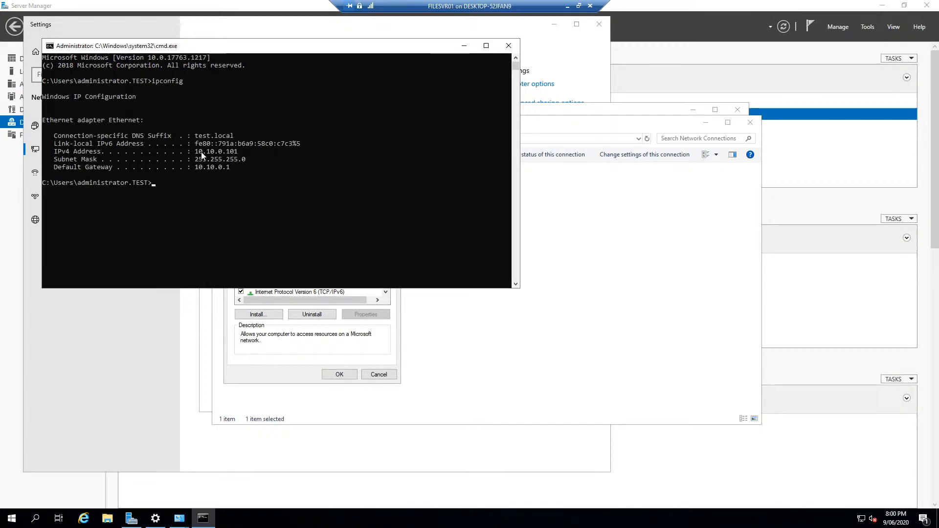
- Open the adapter's IPv4 properties and choose 'Use the following IP address'
left_click(504, 346)
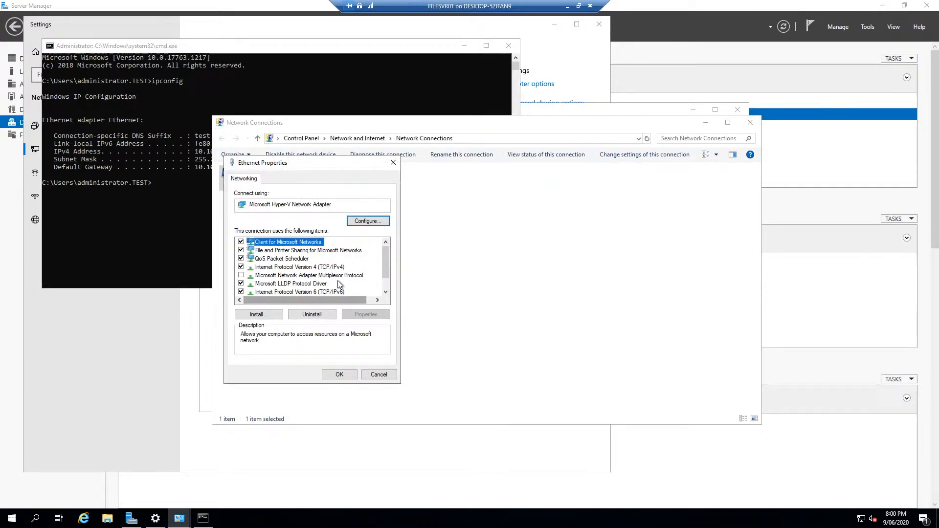
double_click(300, 268)
left_click(258, 270)
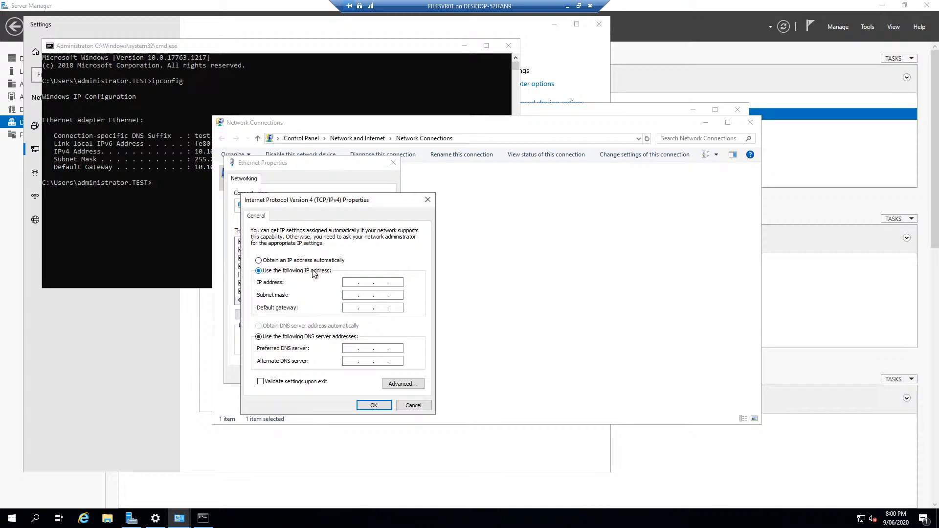
- Enter static IP 10.10.0.20, subnet mask 255.255.255.0 and gateway 10.10.0.1
left_click(354, 279)
type(".")
key("BackSpace")
type("0 . ")
type("20")
key("Tab")
type("255255")
key("Tab")
type("10.10.0.1")
- Run ipconfig /all to check the DHCP and DNS server addresses
left_click(153, 67)
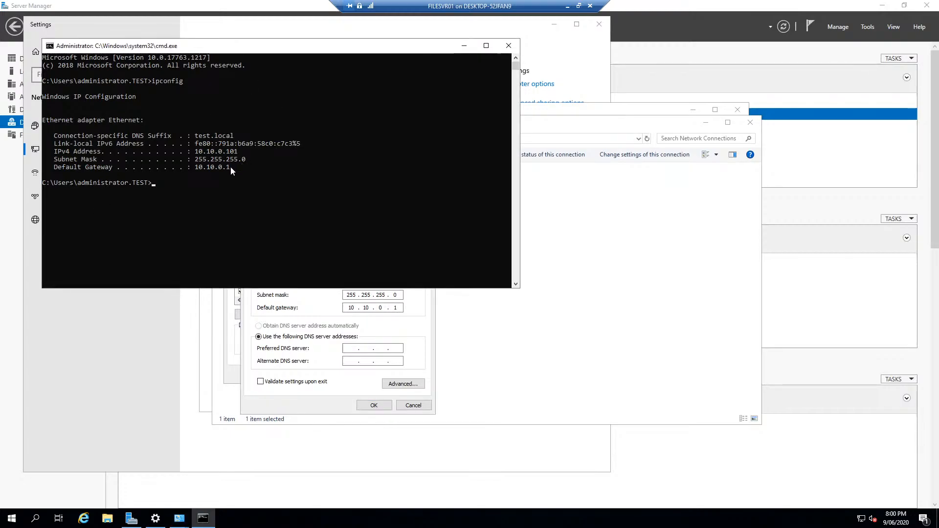
left_click(251, 183)
type("ipconfig /all")
key("Return")
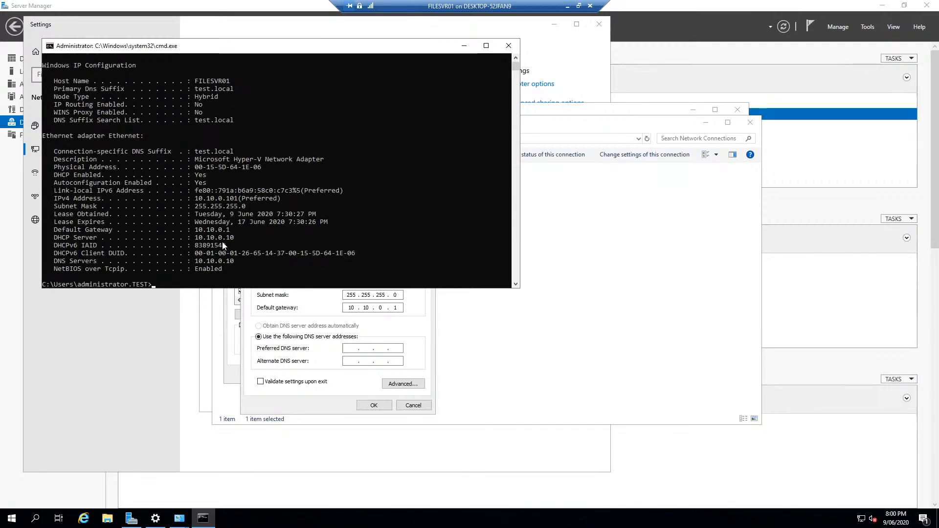
left_click_drag(233, 238, 223, 238)
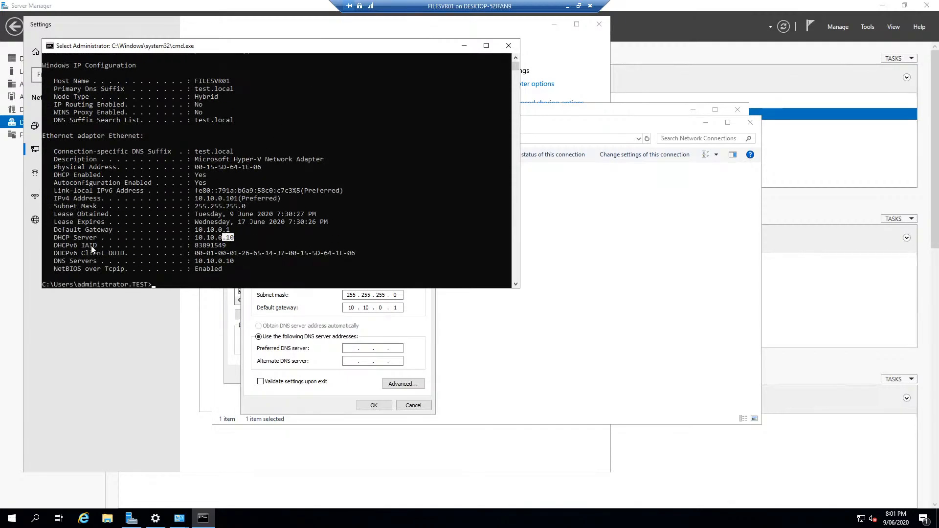
triple_click(227, 261)
- Set preferred DNS server 10.10.0.10 and save the IPv4 and adapter settings
left_click(360, 348)
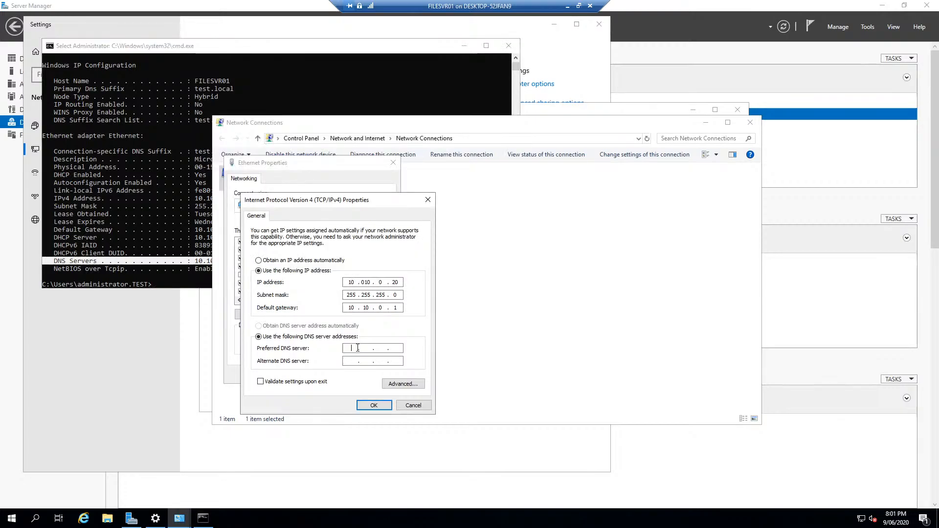
type("10.10.10")
key("BackSpace")
key("BackSpace")
type("0.")
key("alt+Tab")
left_click_drag(226, 253, 230, 265)
right_click(231, 265)
left_click(363, 385)
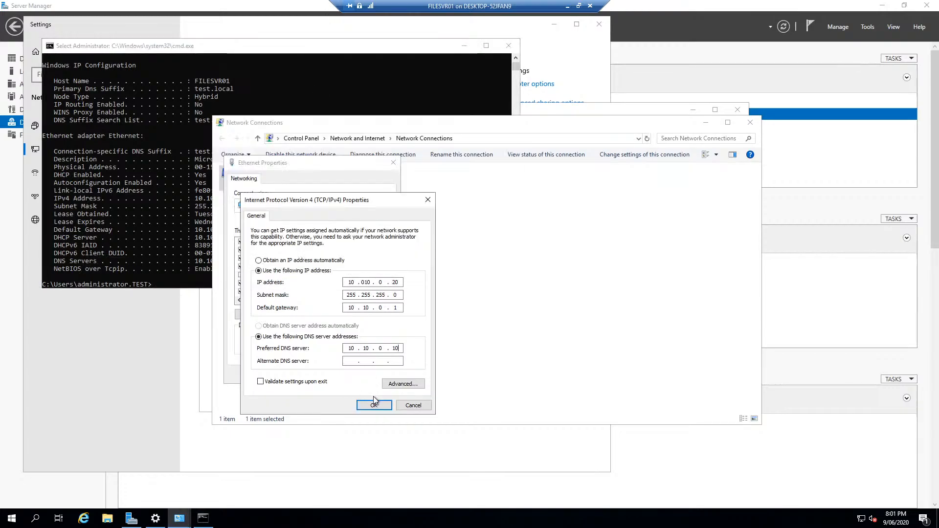
left_click(373, 405)
left_click(339, 375)
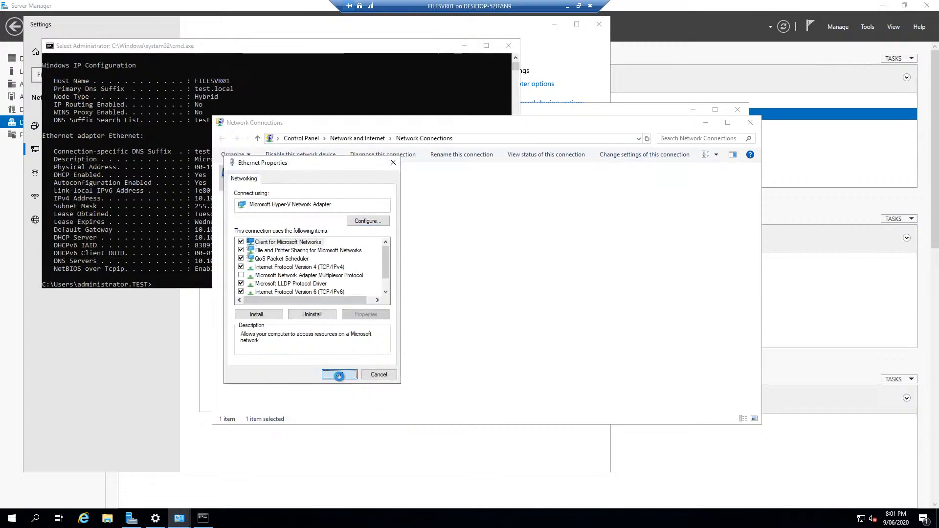
- Minimise the FILESVR01 session and switch back to the Windows 10 VM1 window
left_click(568, 264)
left_click(566, 7)
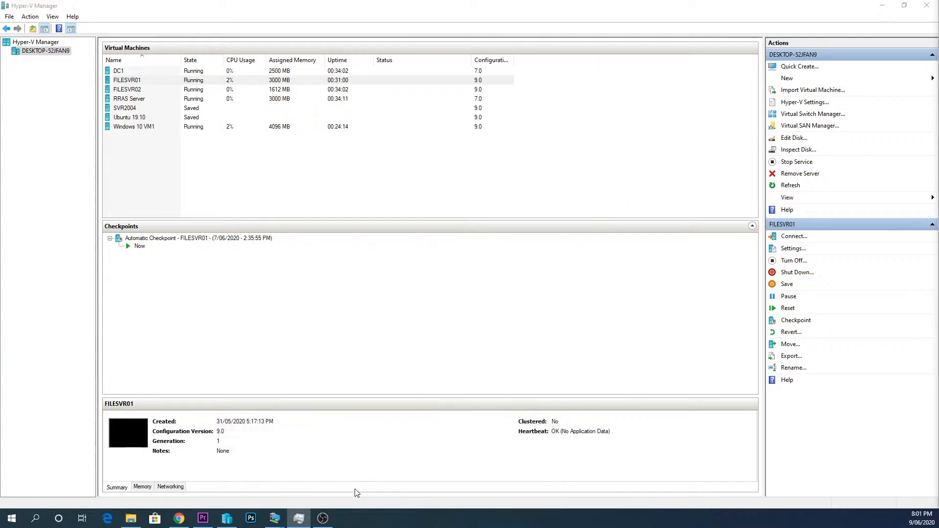
mouse_move(279, 523)
left_click(347, 477)
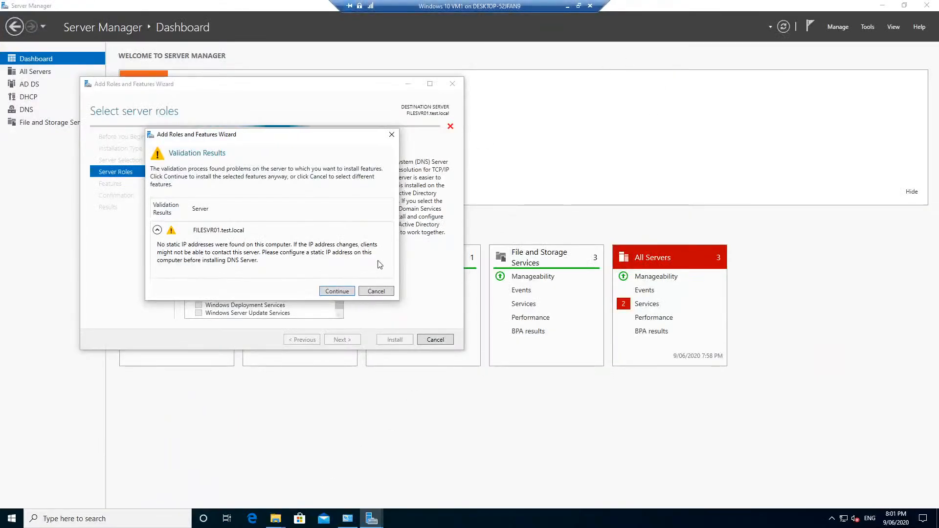
- Keep DNS Server despite the static-IP warning and move through the roles and features pages
left_click(337, 291)
left_click(300, 340)
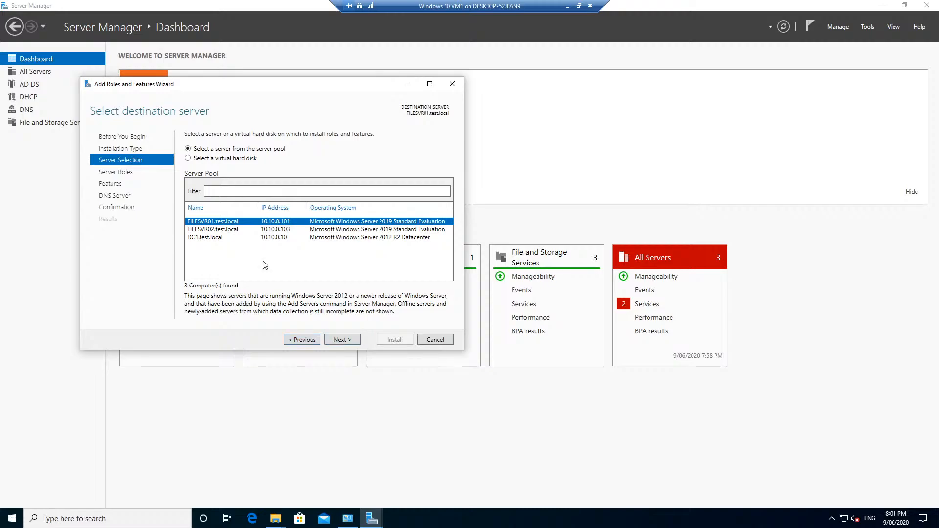
left_click(357, 340)
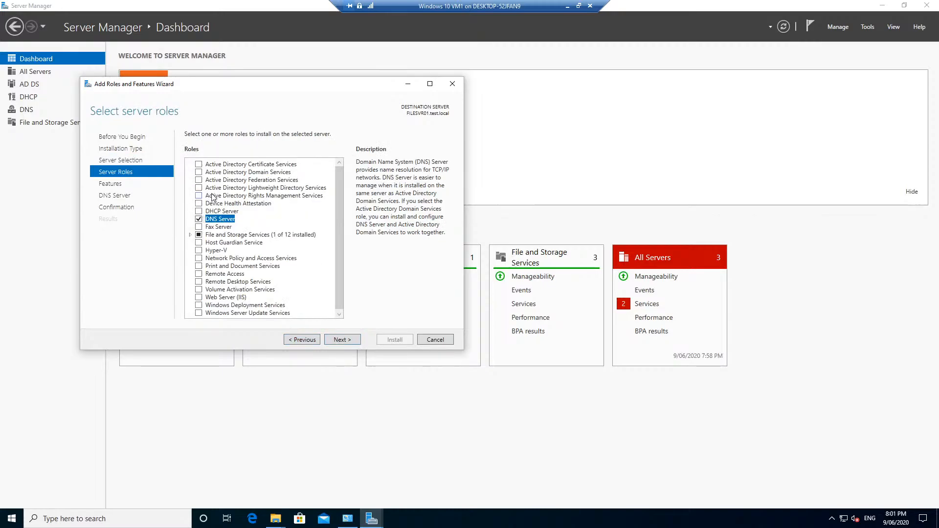
left_click(341, 341)
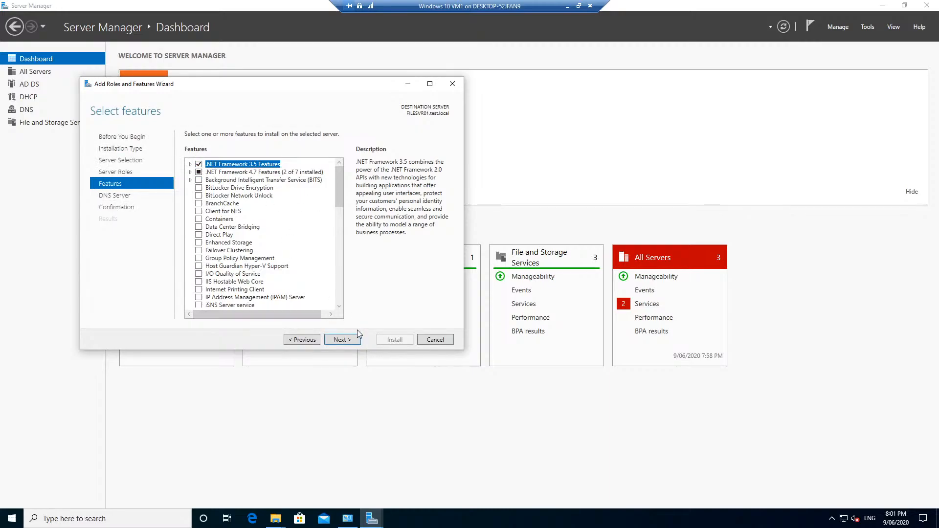
left_click(348, 340)
- Tick Windows Server Backup in the Features list and advance to the DNS Server page
left_click(305, 338)
scroll(239, 238, "down", 11)
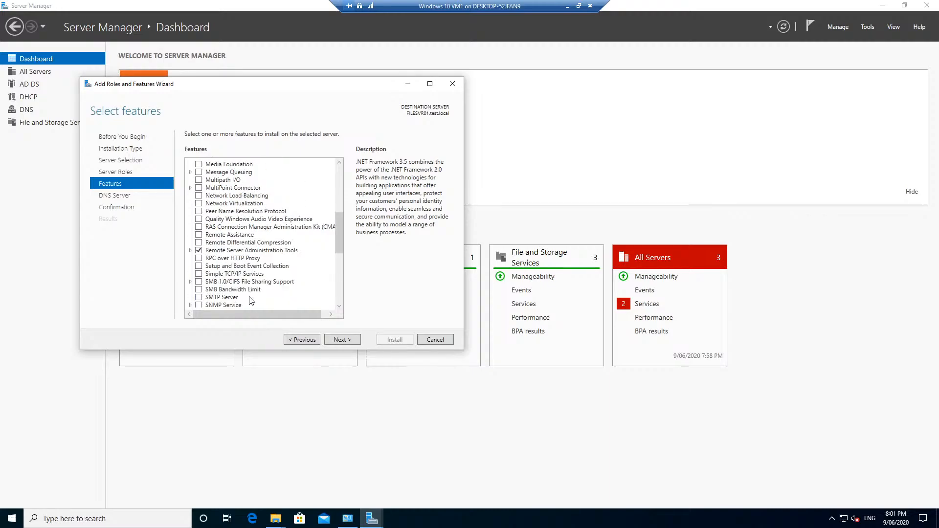
scroll(250, 300, "down", 6)
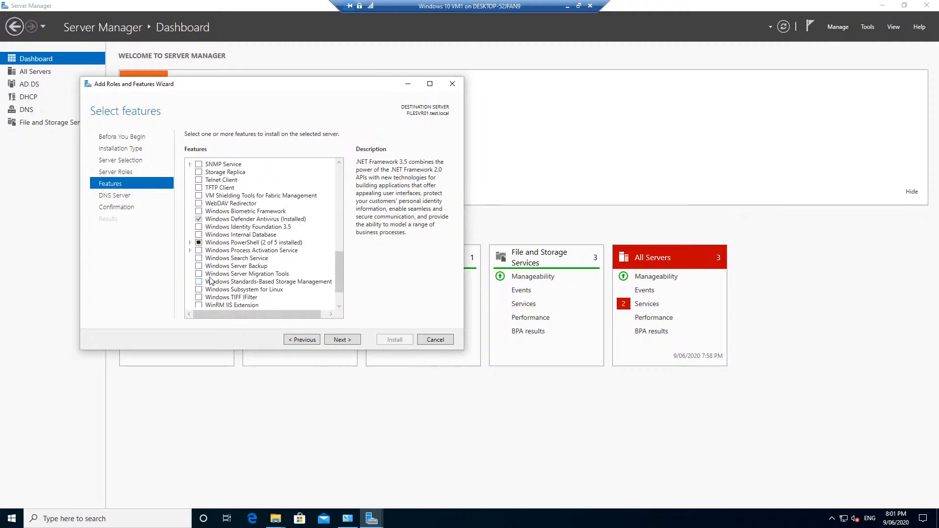
scroll(211, 280, "down", 2)
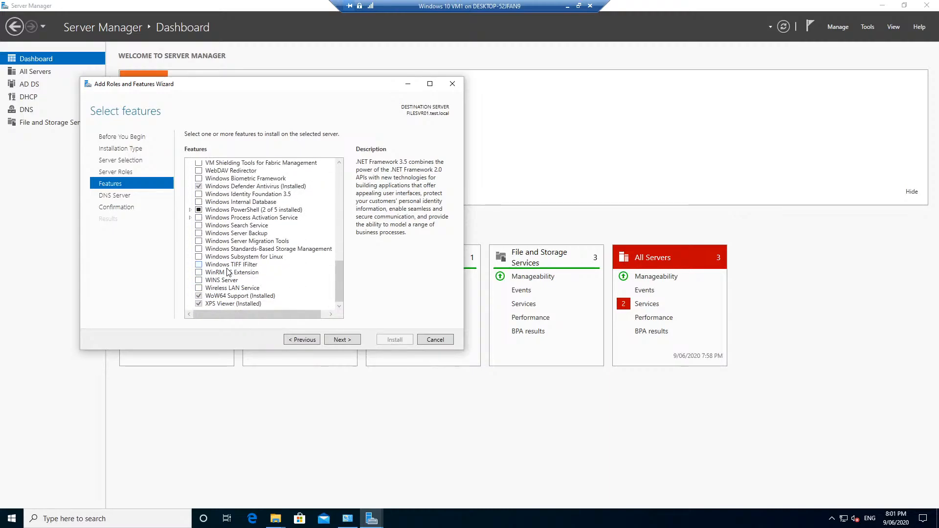
left_click(234, 234)
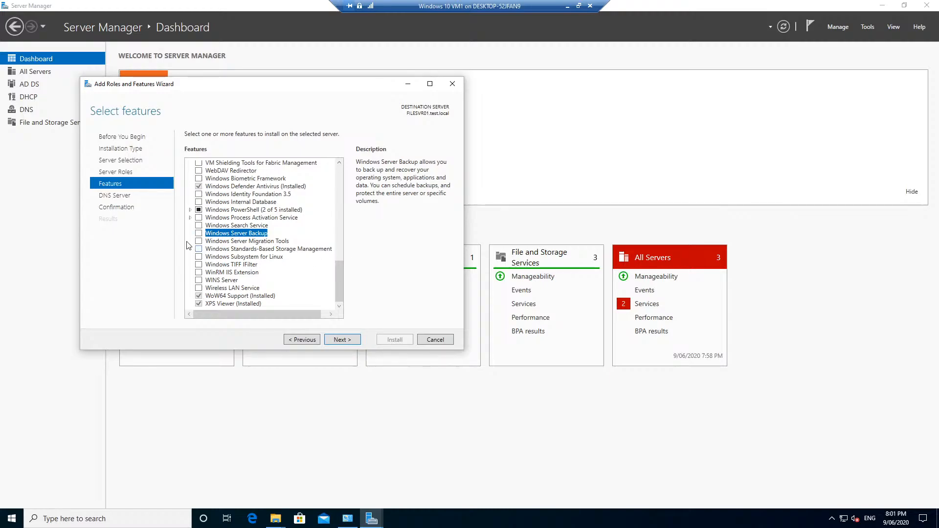
left_click(342, 339)
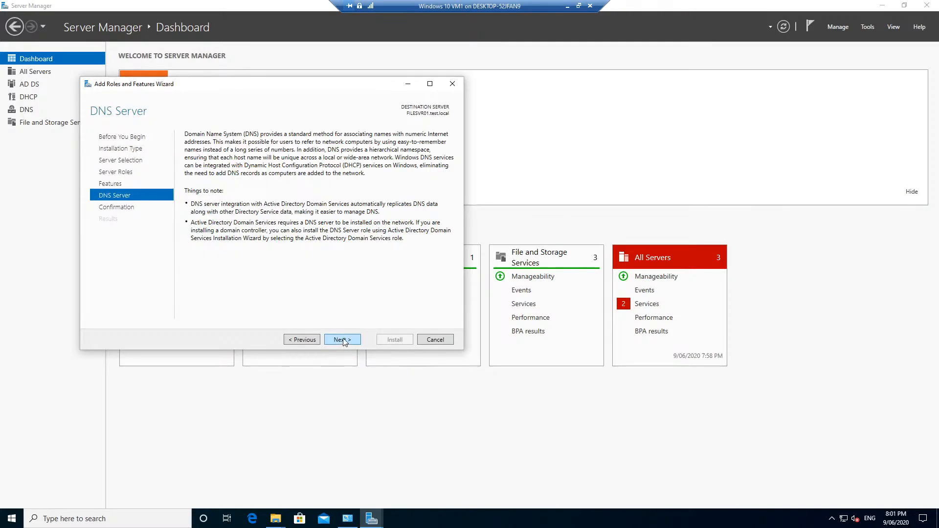
- Install DNS Server, .NET 3.5 and Windows Server Backup on FILESVR01 with auto-restart, then close the wizard
left_click(343, 339)
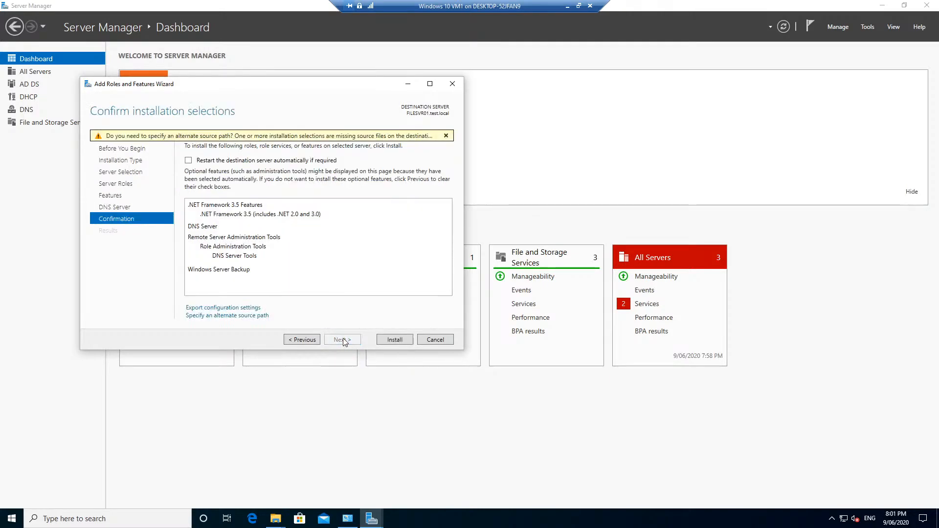
left_click(239, 163)
left_click(393, 340)
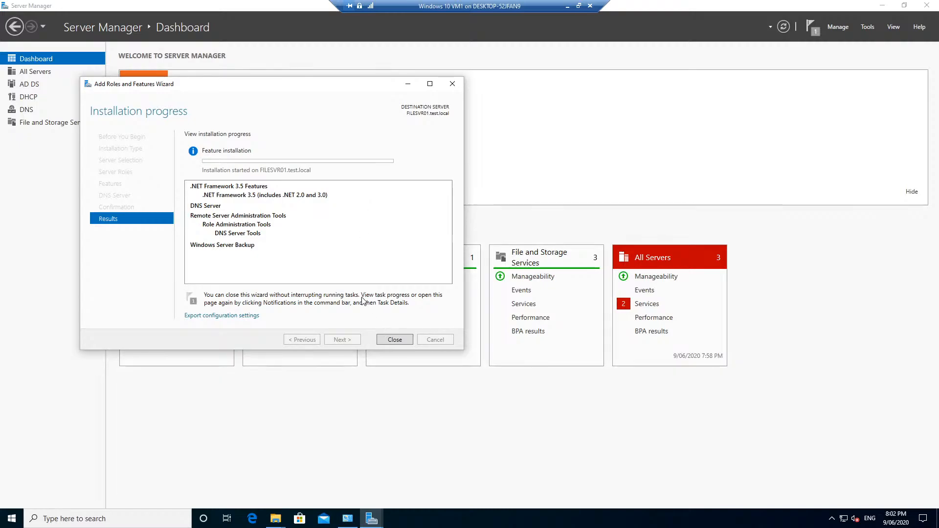
left_click(394, 339)
left_click(697, 30)
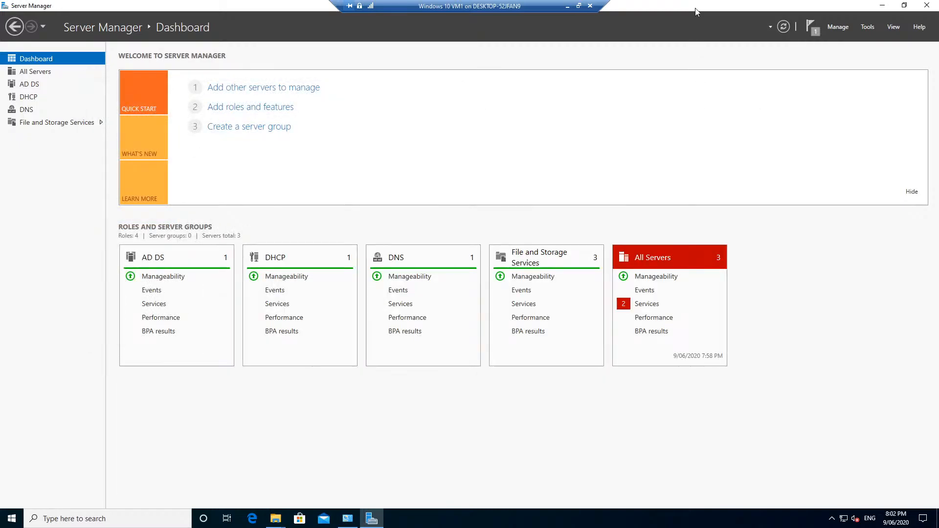
- Go to the DNS page and open Task Details for the running FILESVR01 feature installation
left_click(811, 26)
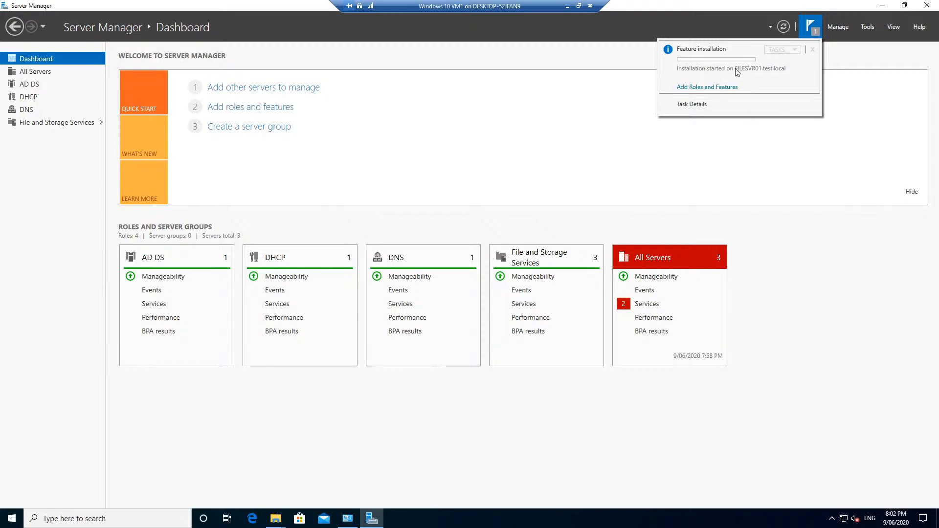
left_click(25, 110)
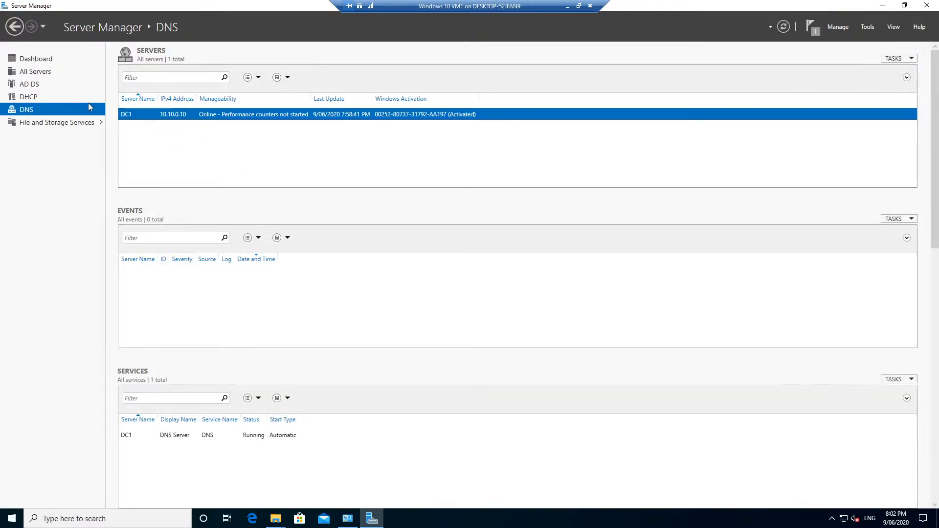
left_click(809, 27)
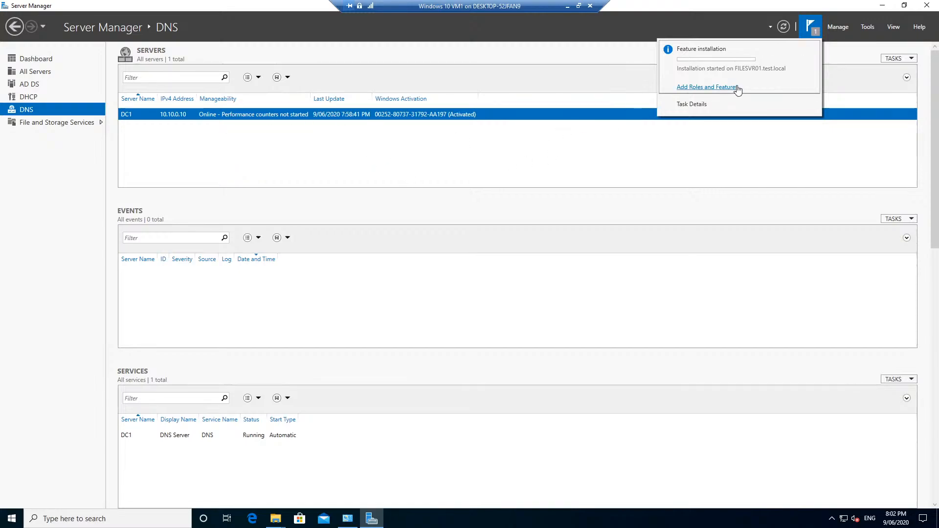
left_click(699, 105)
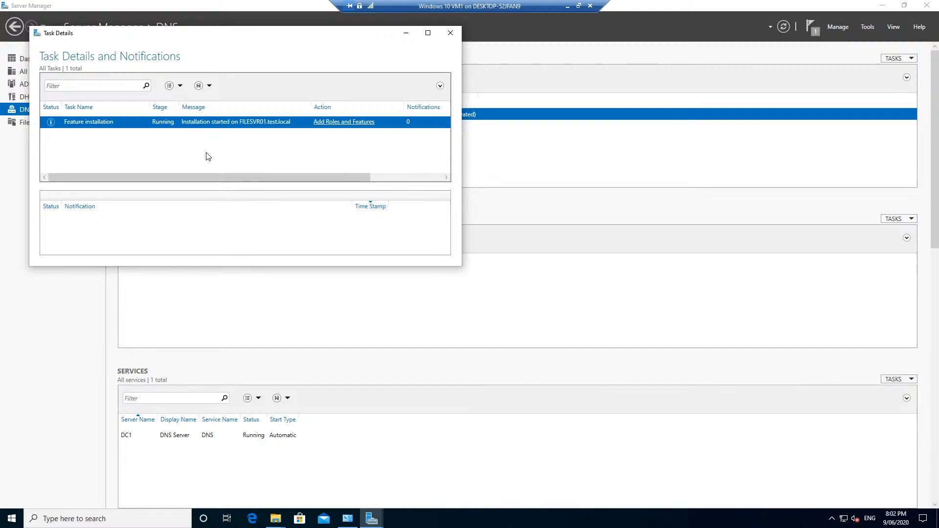
left_click(334, 122)
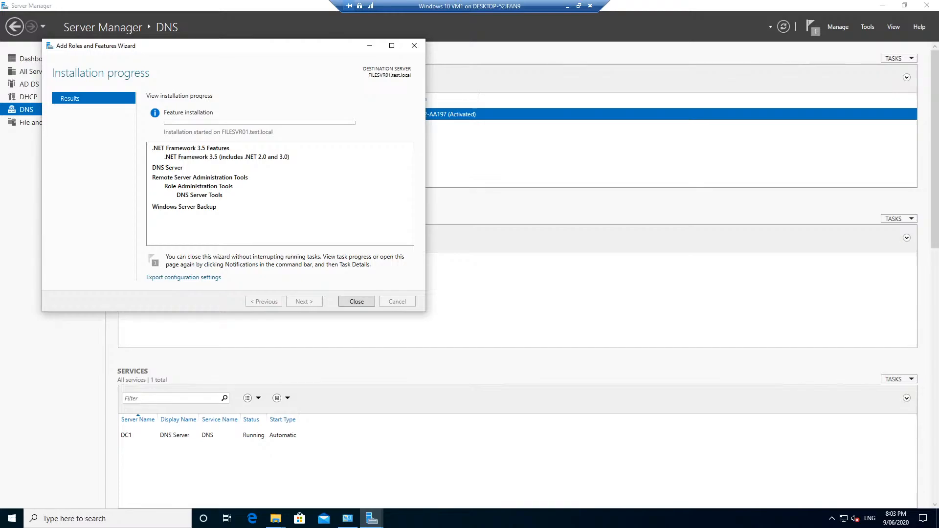
left_click_drag(0, 30, 303, 0)
left_click_drag(312, 49, 358, 52)
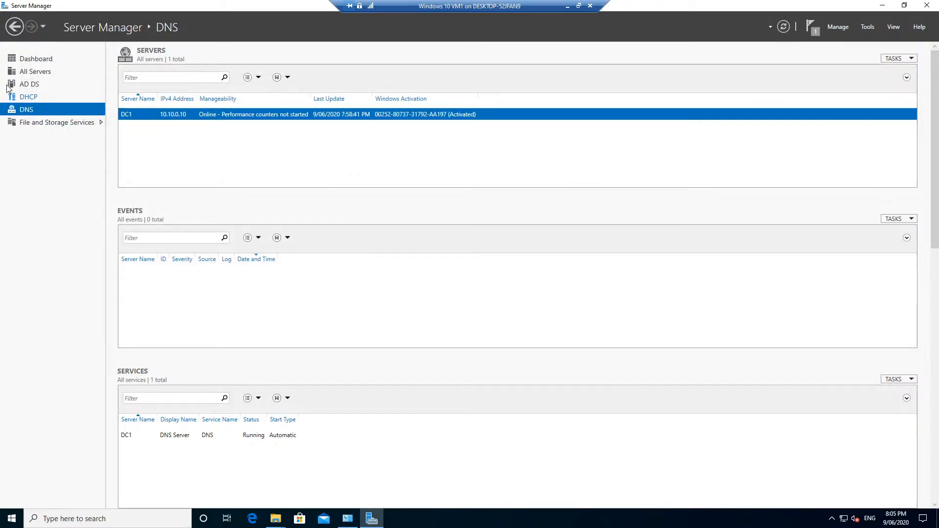
- Open the AD DS page and enlarge the Services panel listing DC1's services
left_click(8, 86)
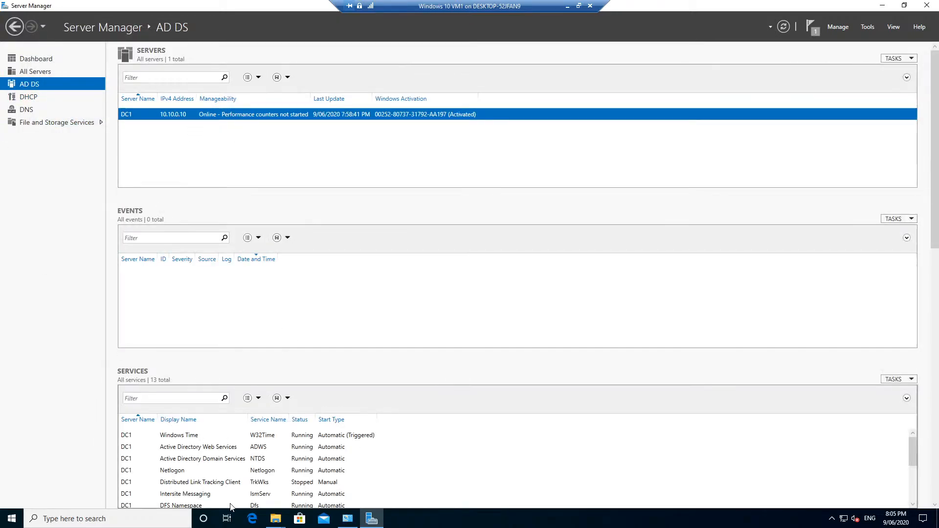
left_click(216, 447)
scroll(217, 449, "down", 2)
scroll(218, 449, "up", 2)
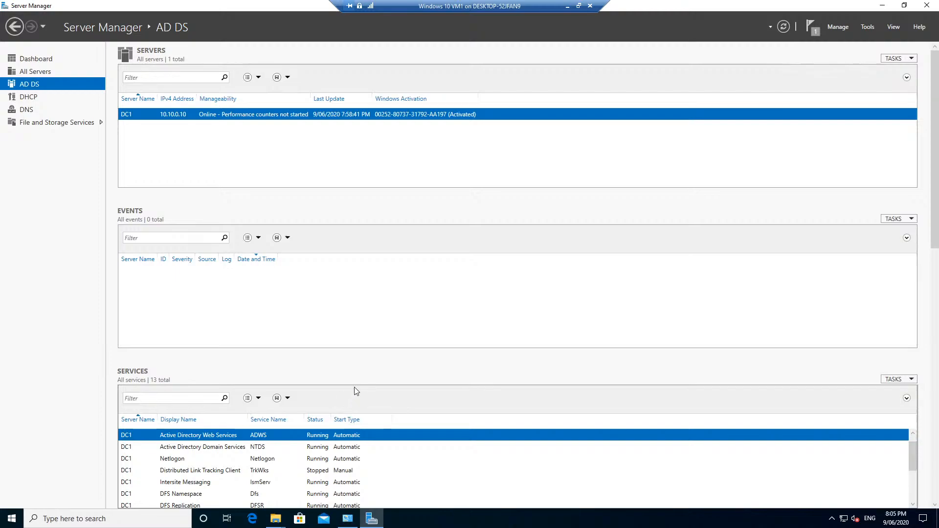
left_click_drag(357, 356, 355, 269)
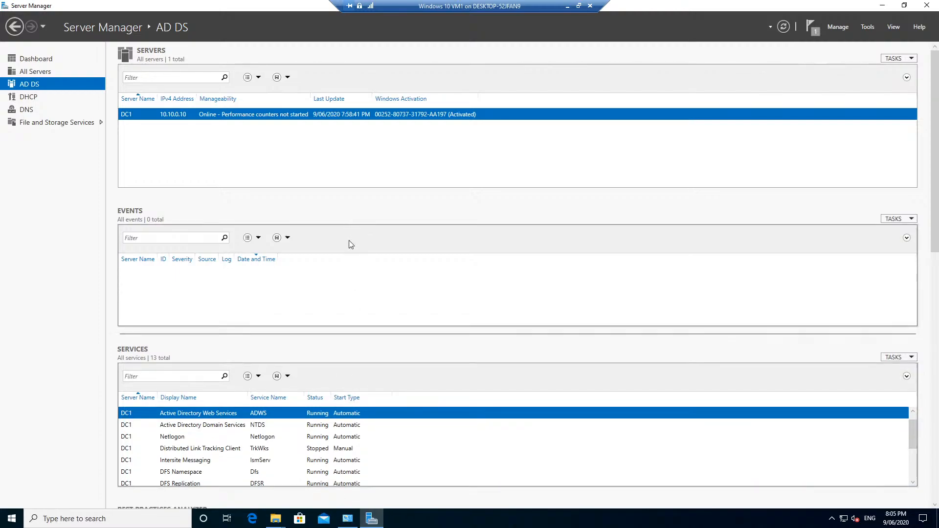
left_click(275, 425)
left_click(279, 415)
right_click(277, 415)
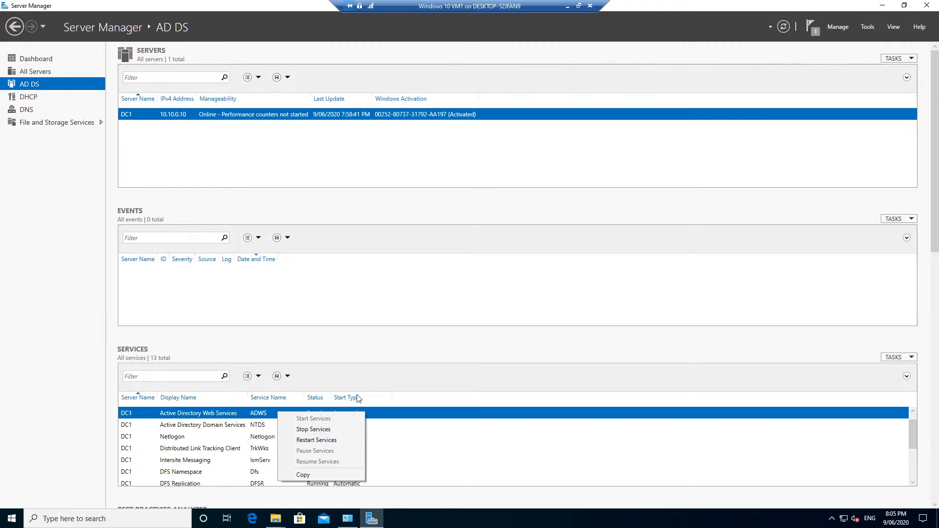
left_click(222, 428)
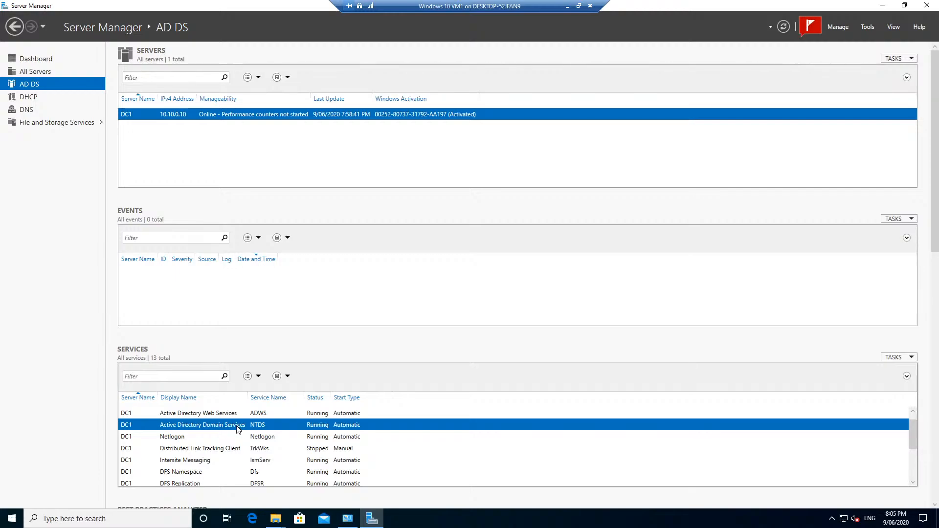
- Restart the DNS Server service on DC1 from the Services list
left_click(228, 449)
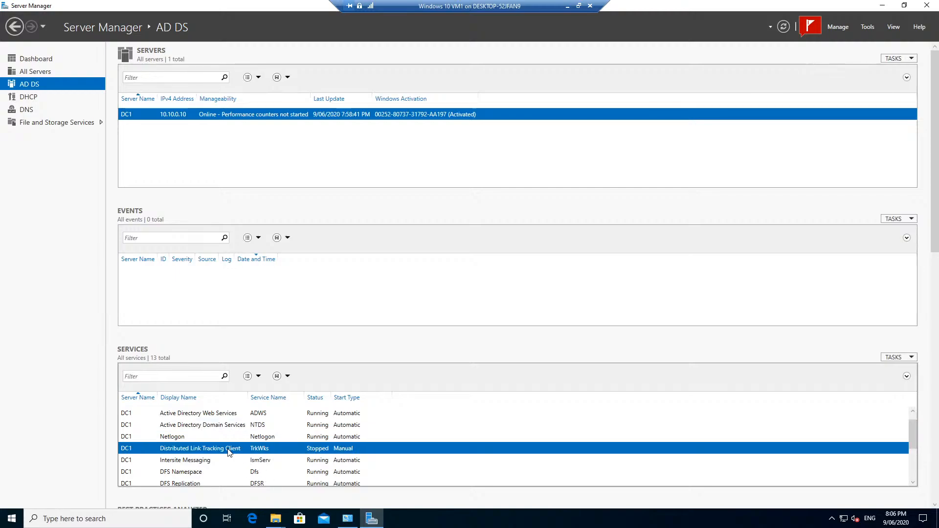
scroll(247, 443, "down", 2)
left_click(177, 448)
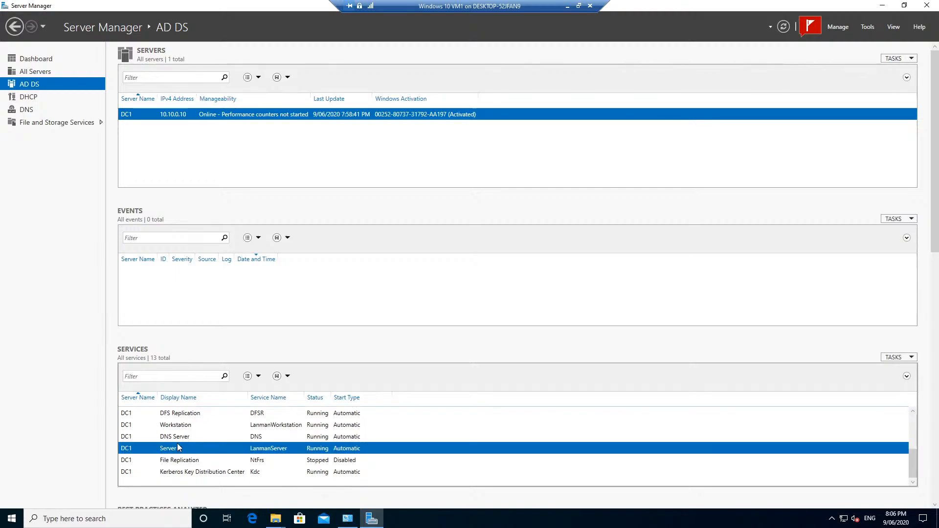
scroll(189, 462, "up", 1)
scroll(191, 455, "down", 1)
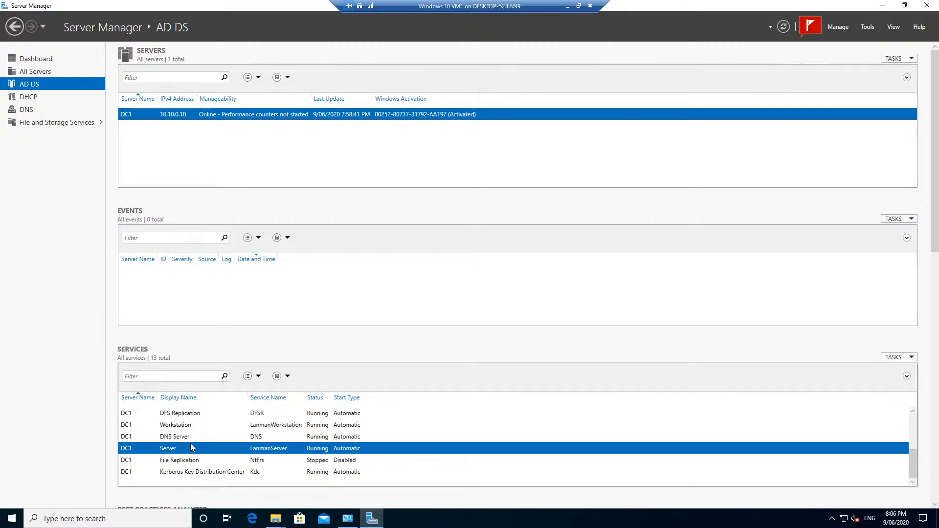
left_click(178, 441)
right_click(180, 437)
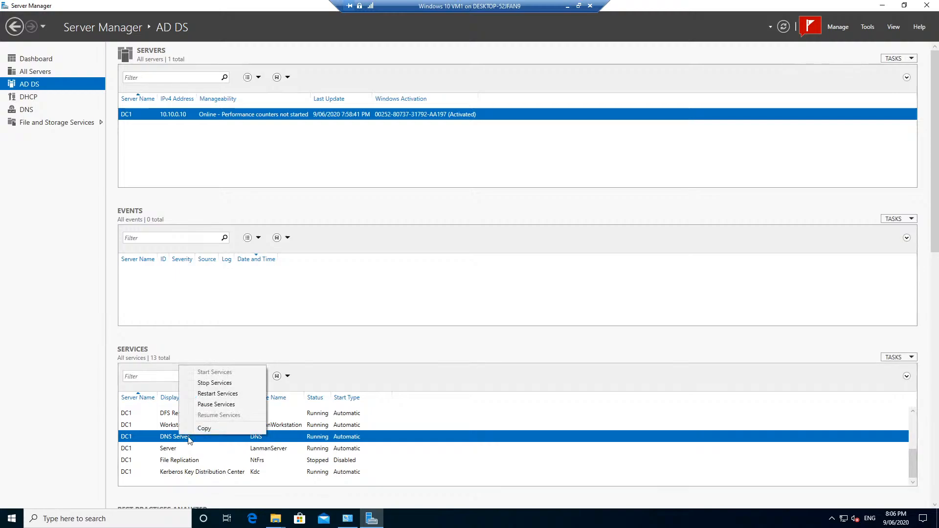
left_click(217, 395)
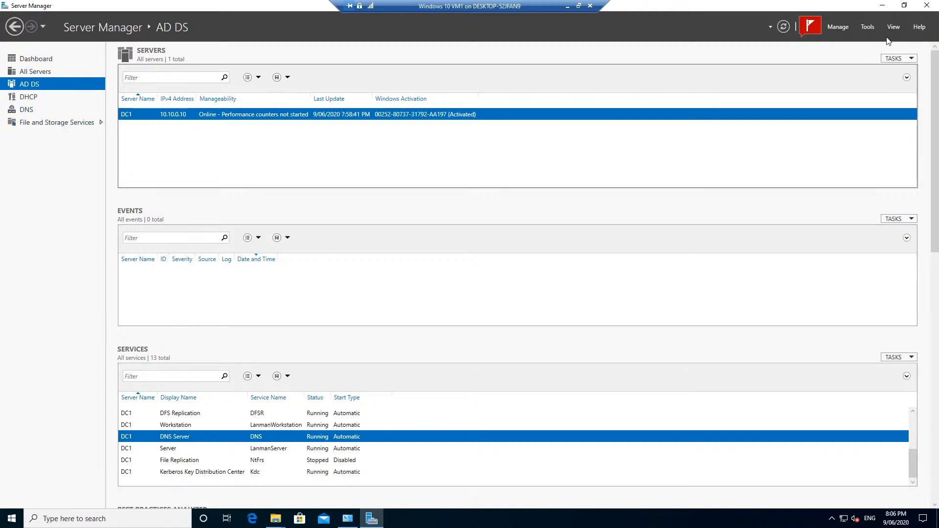
left_click(811, 27)
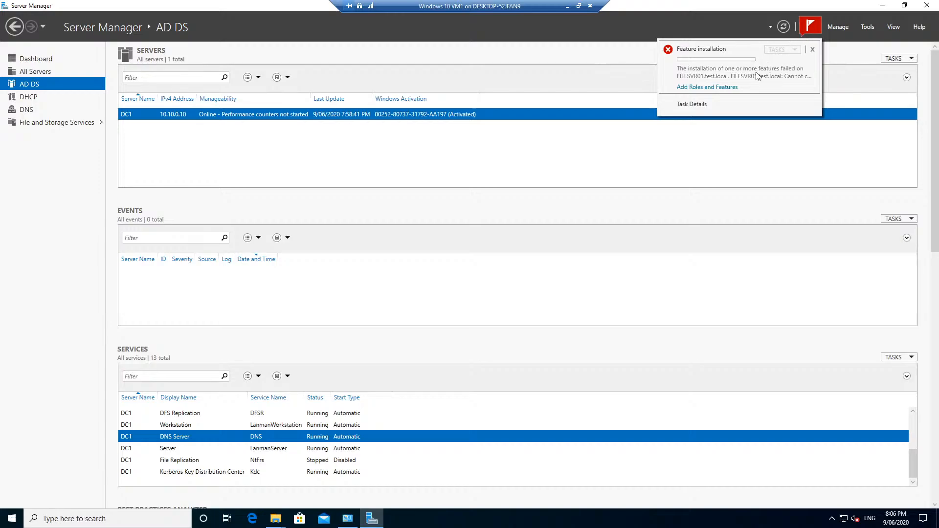
left_click(716, 87)
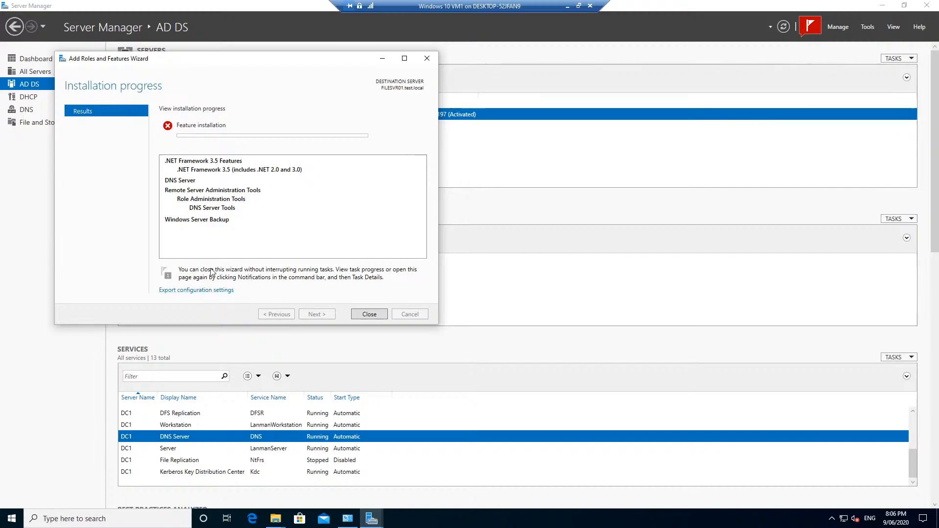
left_click(369, 314)
left_click(810, 27)
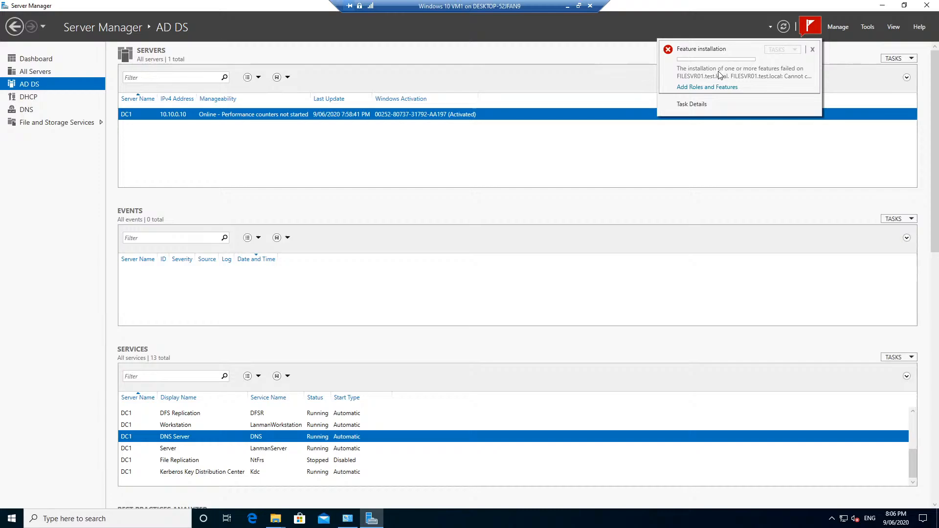
left_click(469, 165)
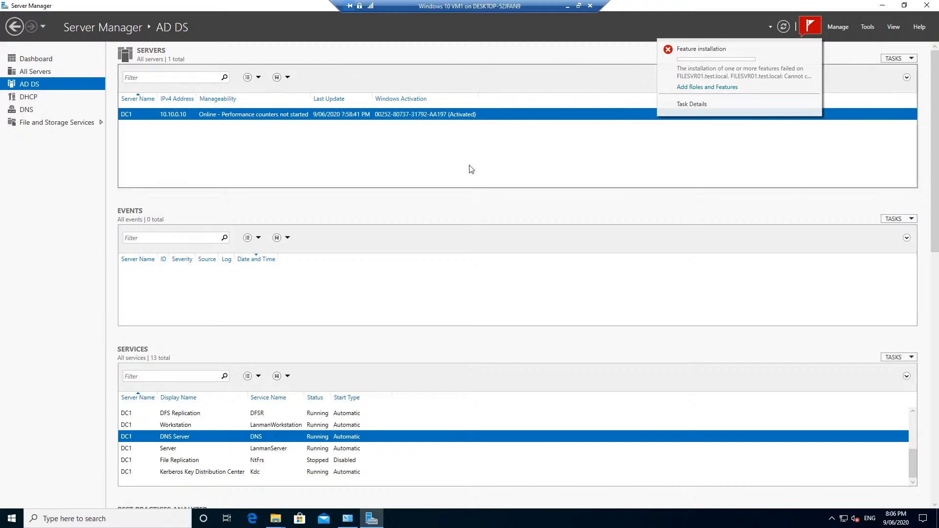
- Stop DC1's DHCP Server service from the DHCP page and return to the Dashboard
left_click(17, 100)
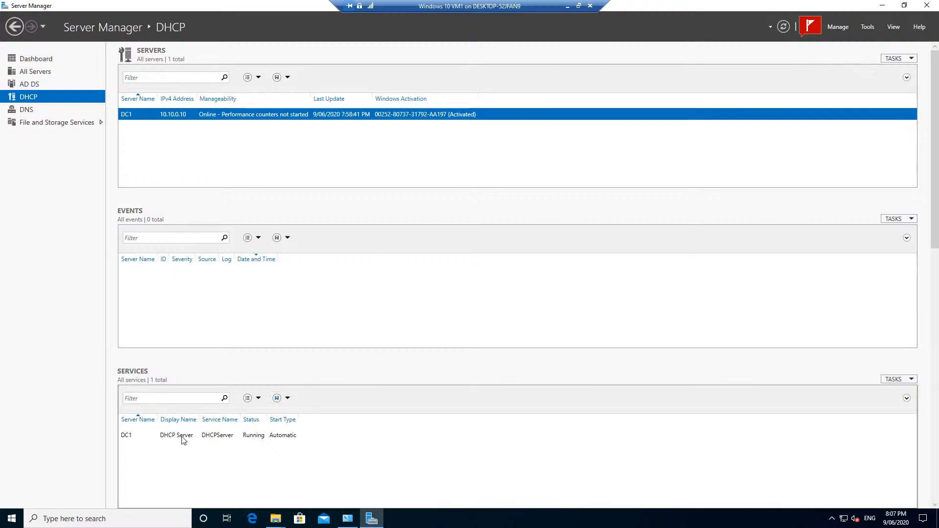
left_click(183, 439)
right_click(182, 438)
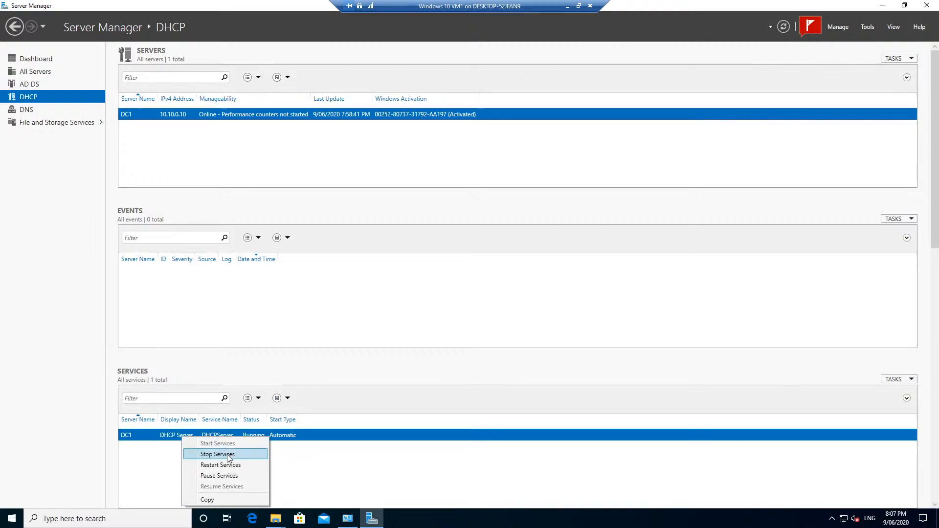
left_click(225, 465)
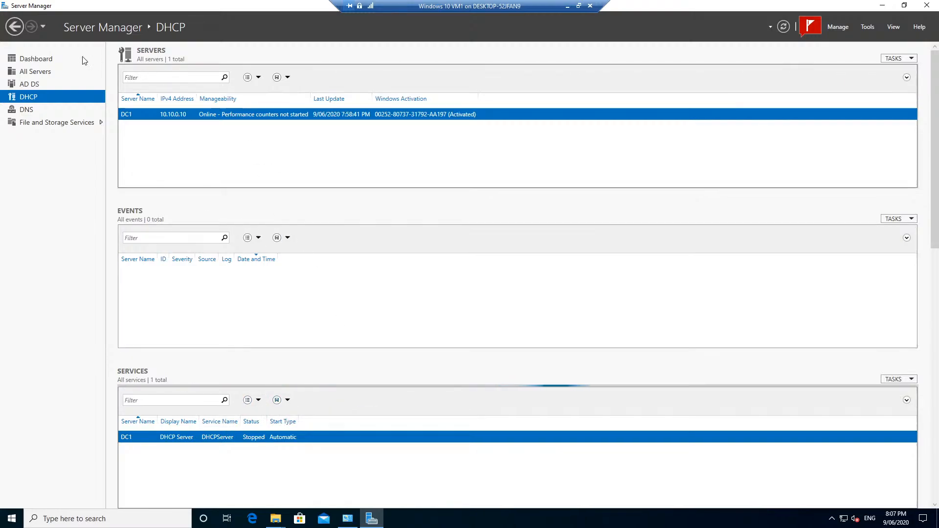
left_click(38, 60)
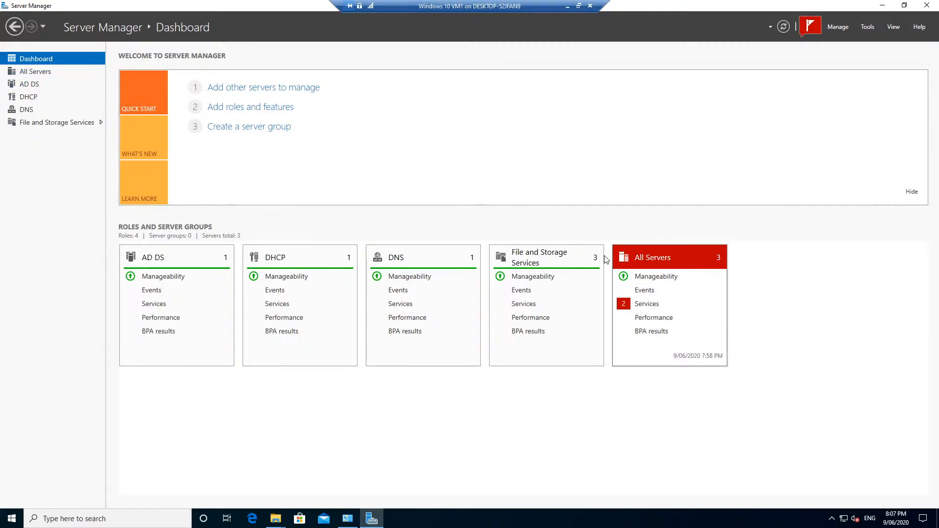
- Open the Tools menu in Server Manager's header to list the administrative tools
left_click(872, 32)
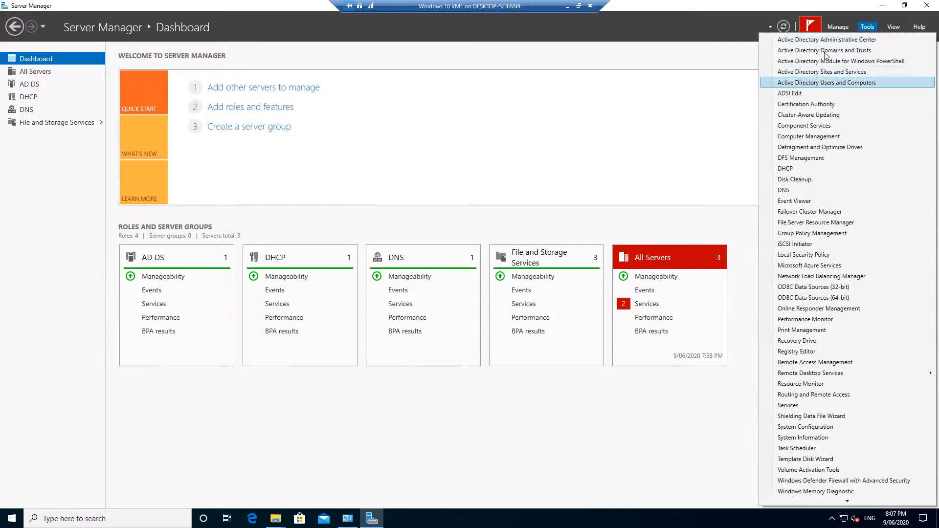
- Launch ADSI Edit and connect it to the default naming context
left_click(804, 96)
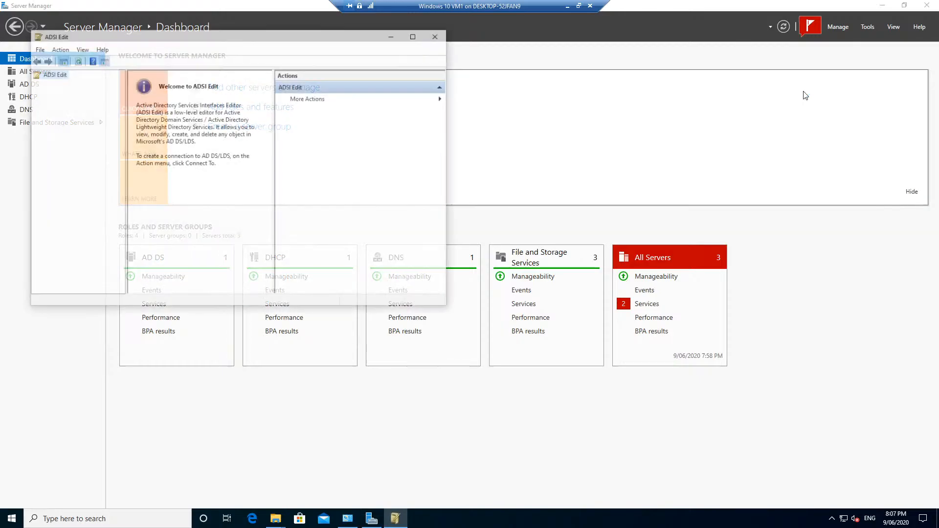
right_click(52, 76)
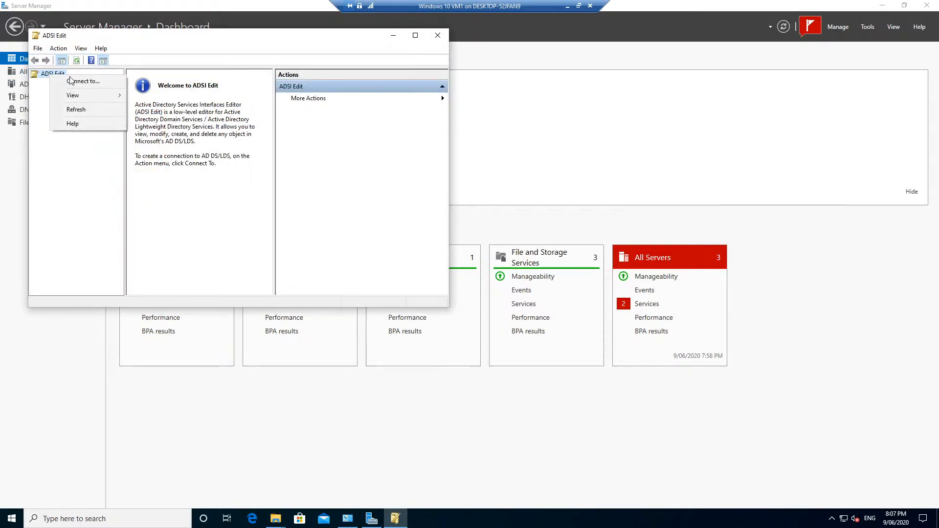
left_click(82, 81)
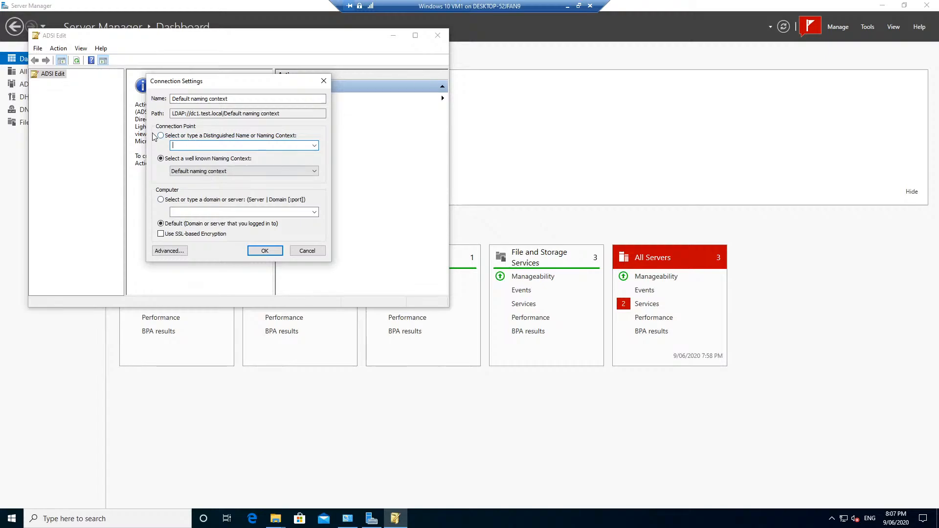
left_click(267, 254)
- Expand DC=test,DC=local and select CN=Microsoft Exchange System Objects
left_click(53, 84)
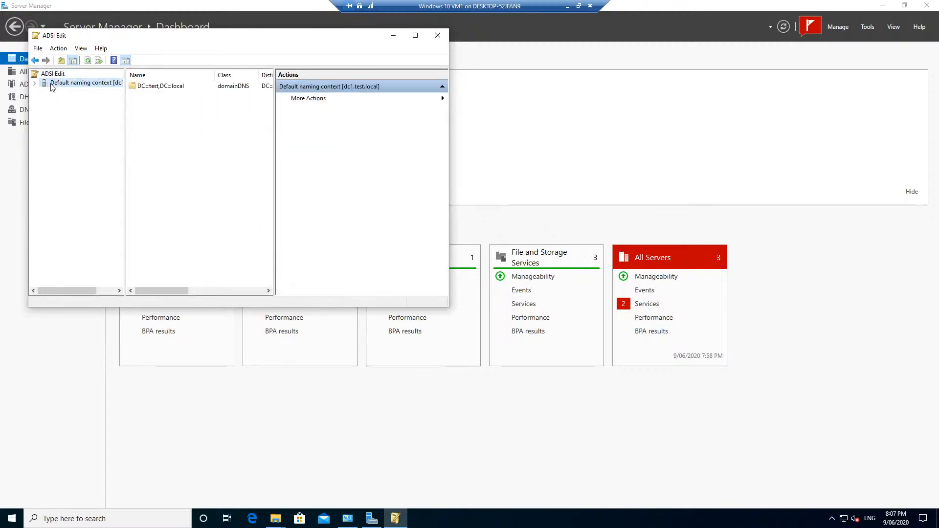
left_click(36, 83)
left_click(53, 92)
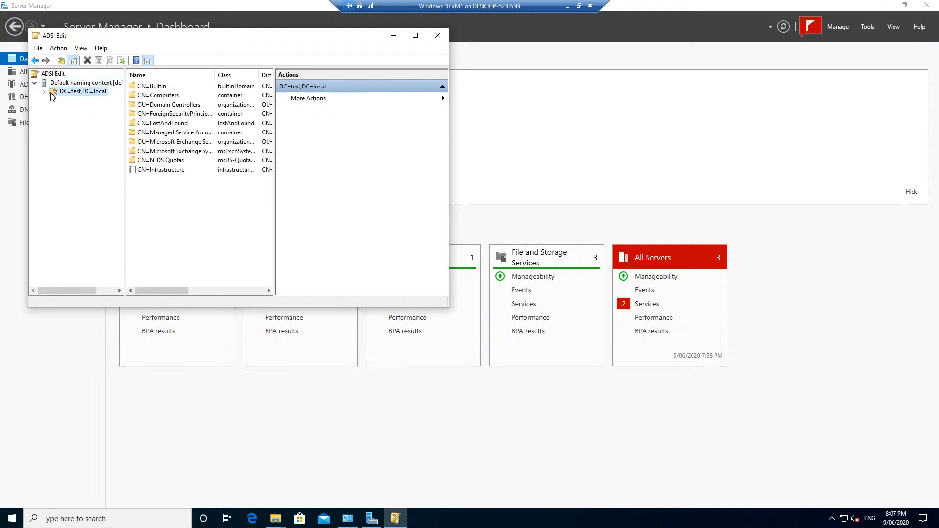
left_click(44, 94)
left_click(97, 163)
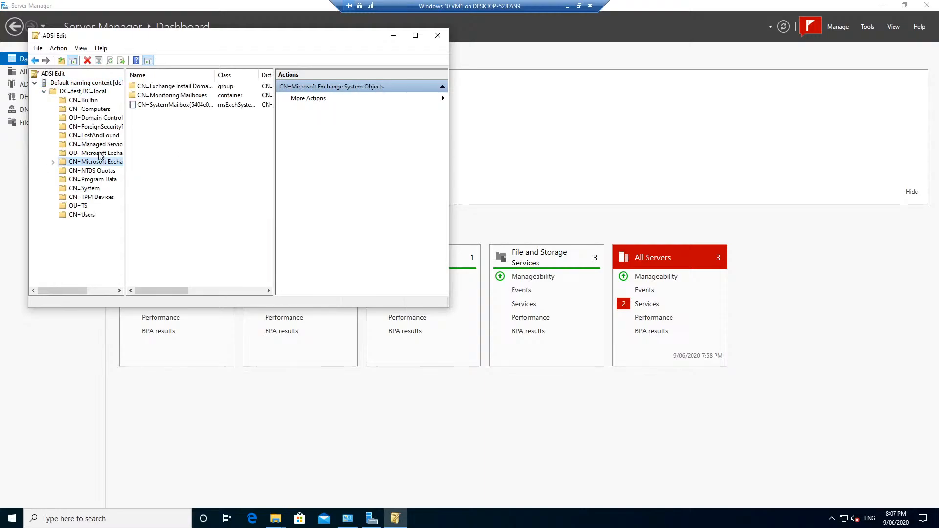
left_click_drag(158, 42, 318, 71)
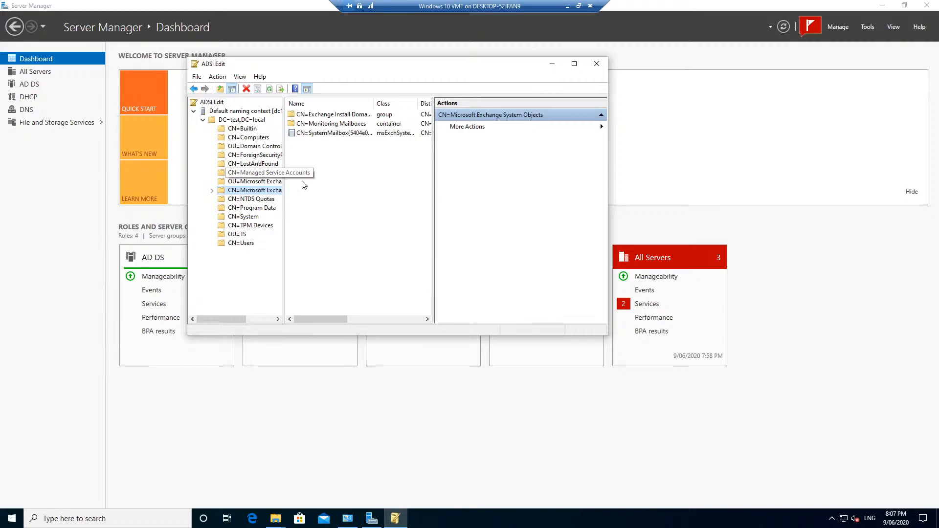
- Close ADSI Edit and launch the DHCP console from Tools, enlarged
left_click(596, 64)
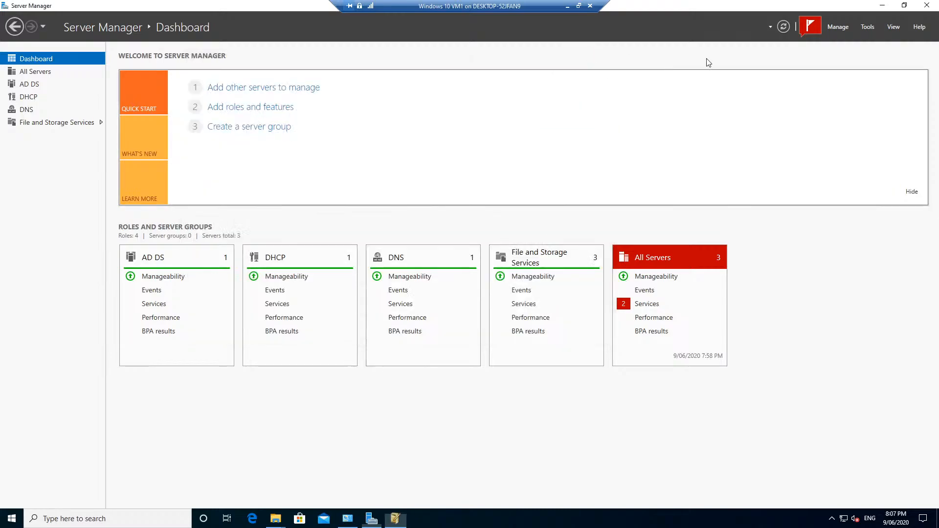
left_click(867, 27)
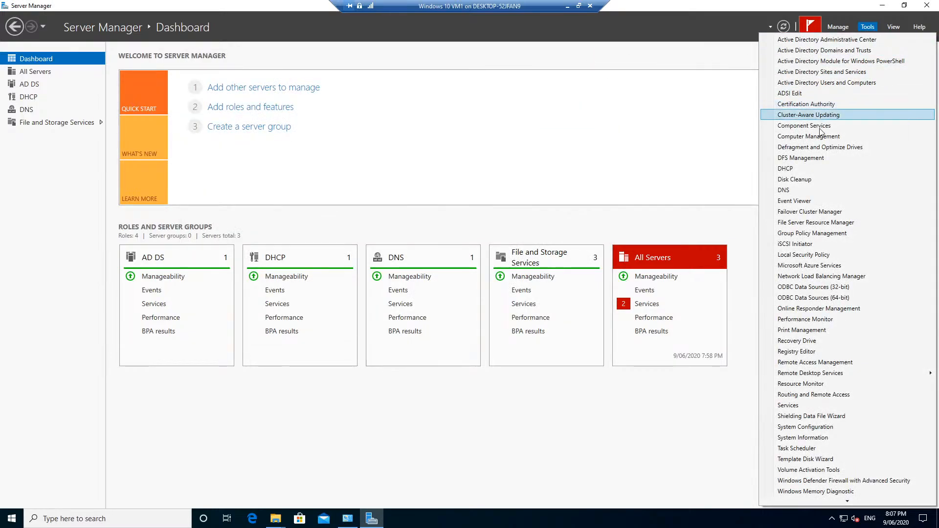
left_click(800, 171)
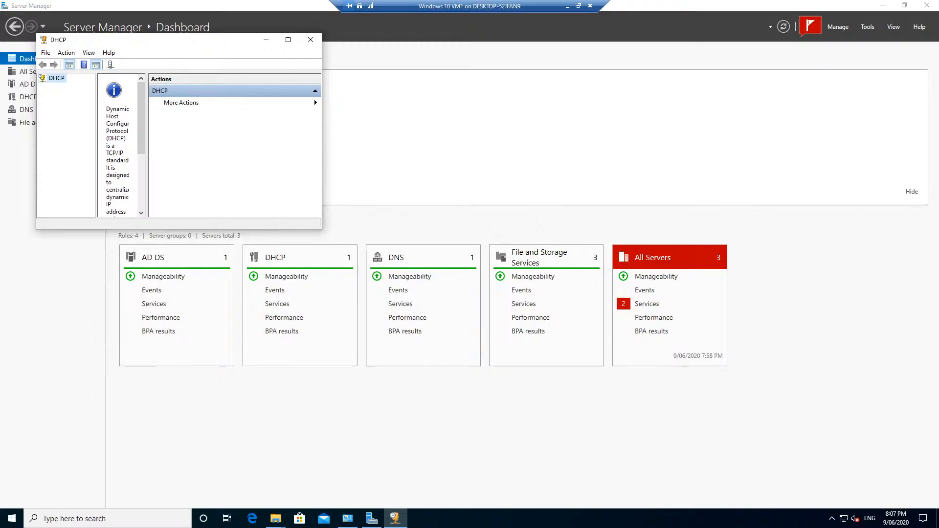
left_click_drag(321, 229, 683, 412)
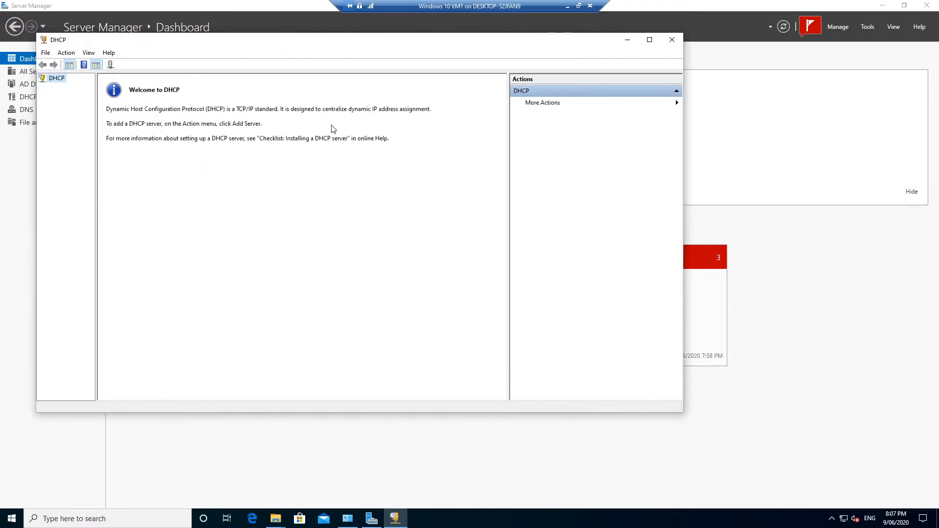
- Add the authorized DHCP server dc1.test.local to the console
right_click(48, 83)
left_click(96, 88)
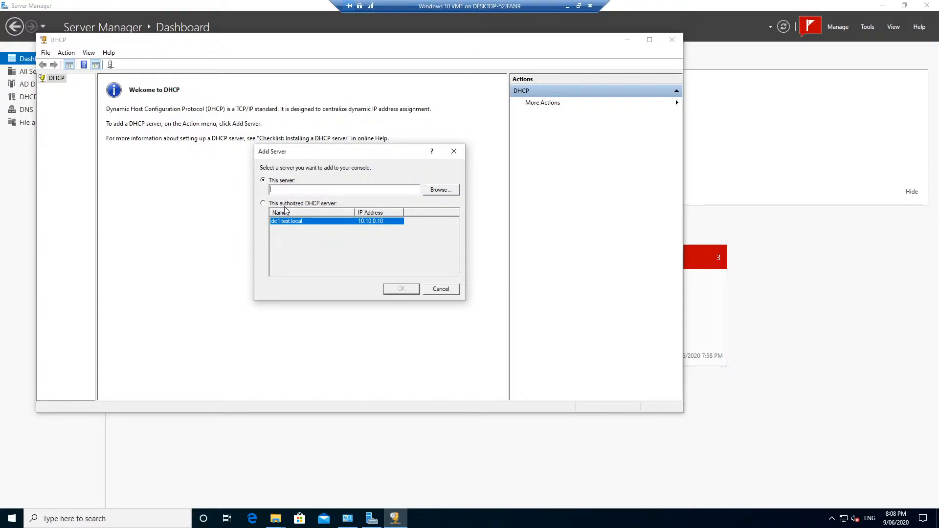
left_click(301, 205)
left_click(297, 222)
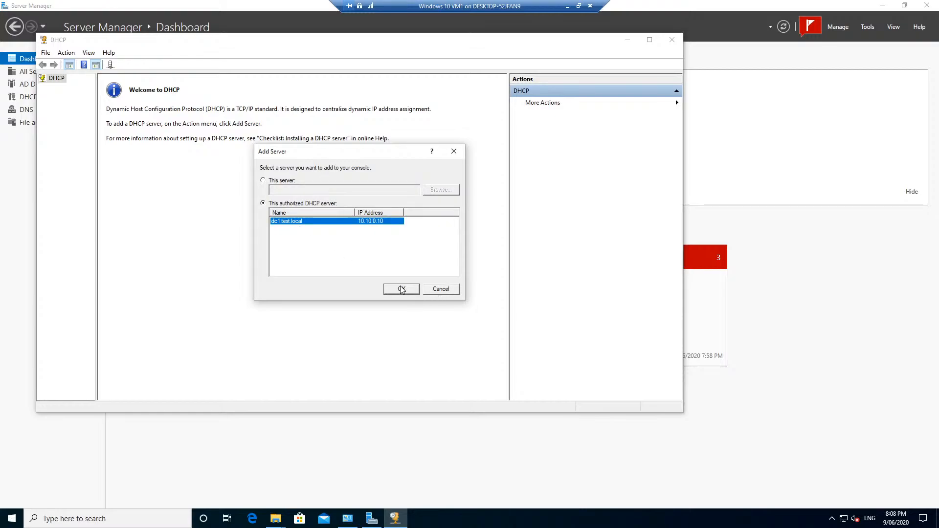
left_click(401, 289)
- Expand dc1's IPv4 scope 10.10.0.0 and review its address pool and reservations
left_click(43, 88)
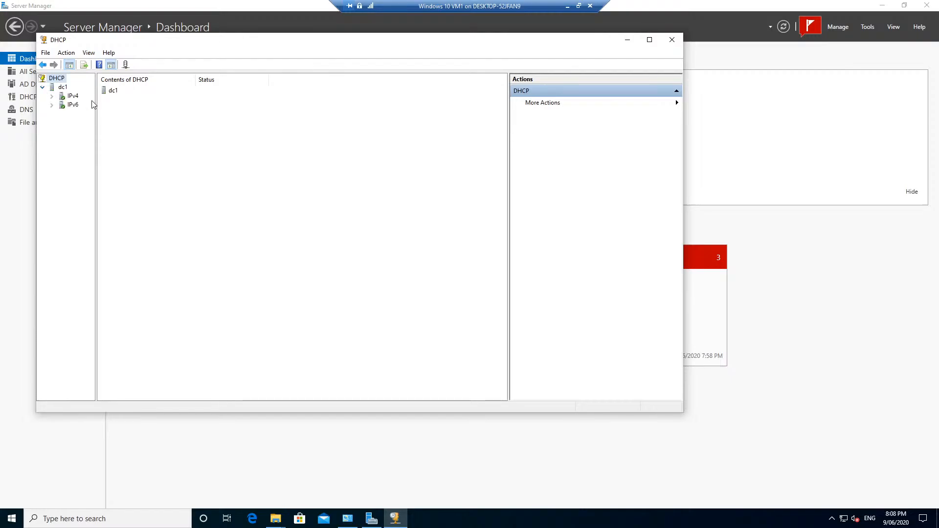
left_click(52, 96)
left_click(93, 107)
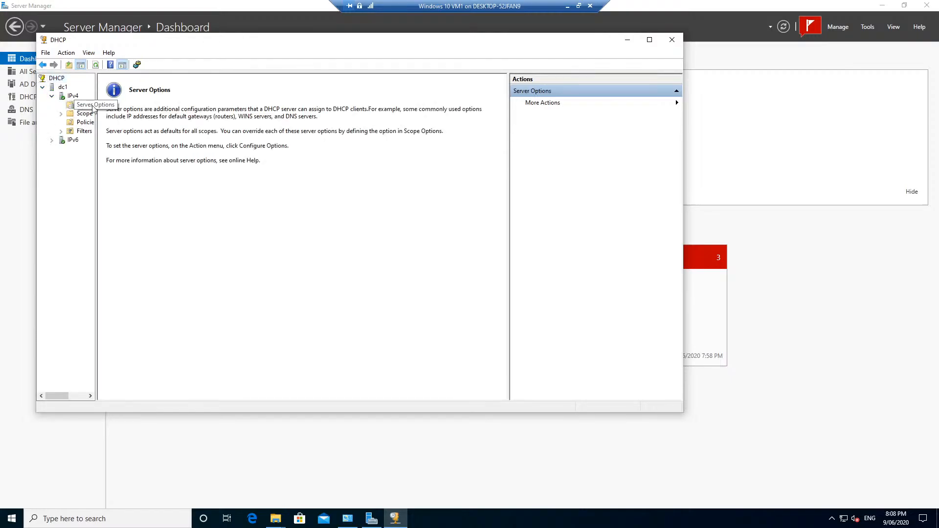
left_click(60, 114)
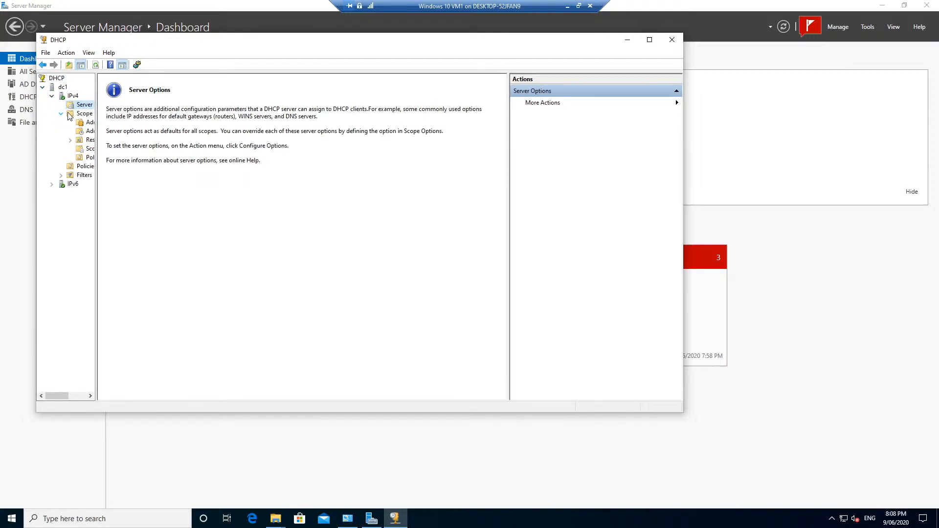
left_click_drag(97, 125, 220, 125)
left_click(103, 123)
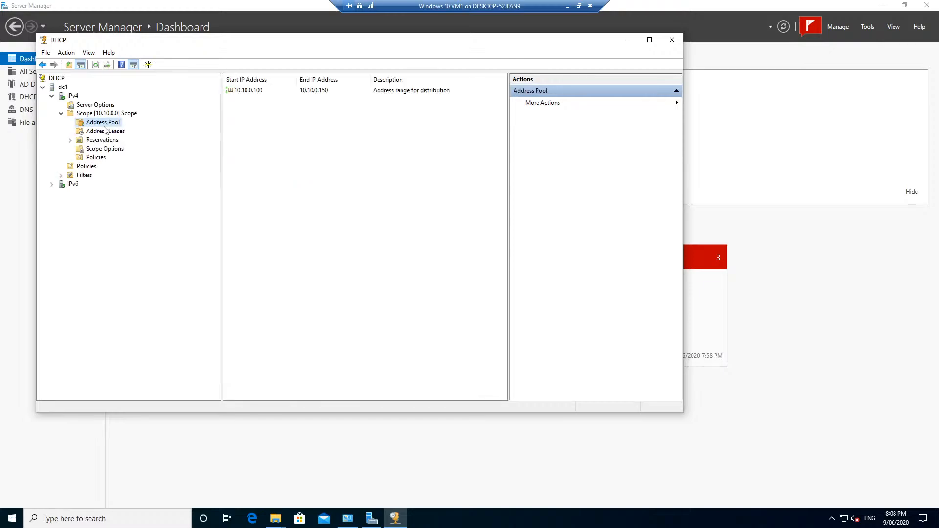
left_click(79, 141)
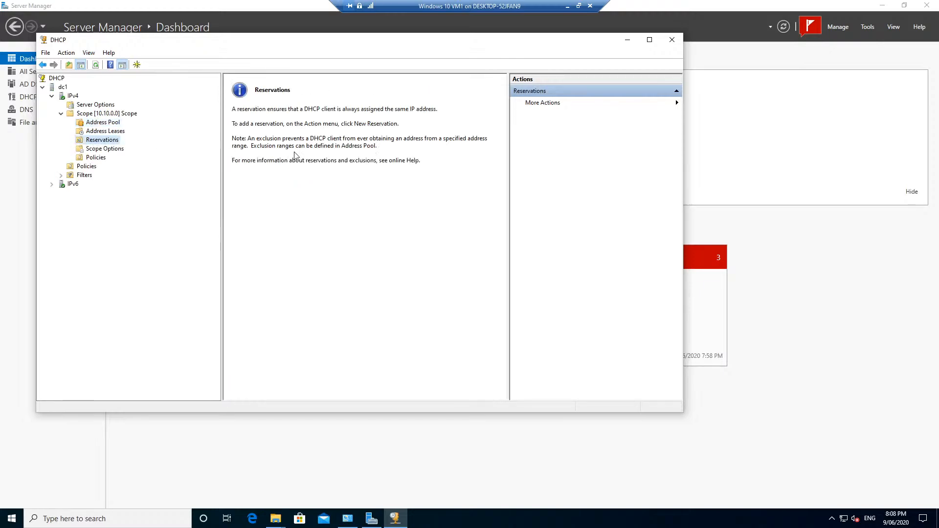
left_click(100, 123)
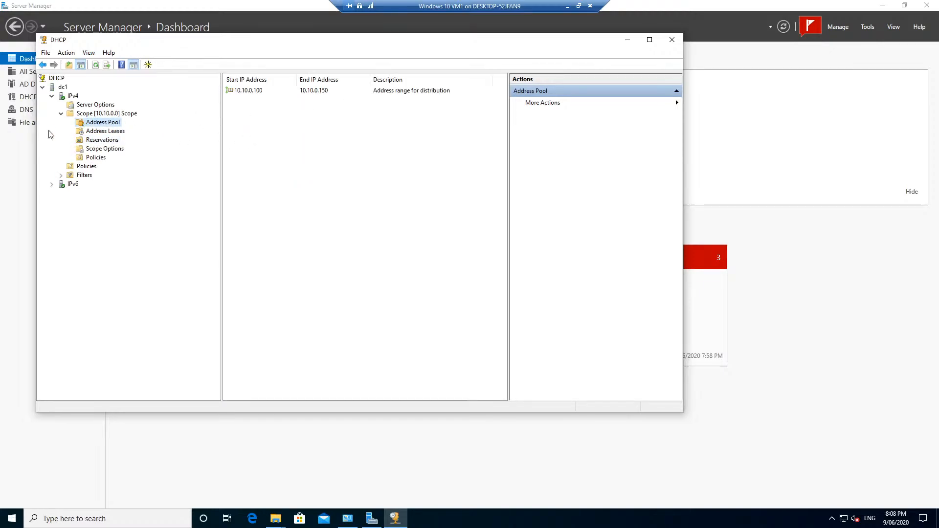
- Review the scope's address leases, selecting 10.10.0.102, then close DHCP
left_click(98, 131)
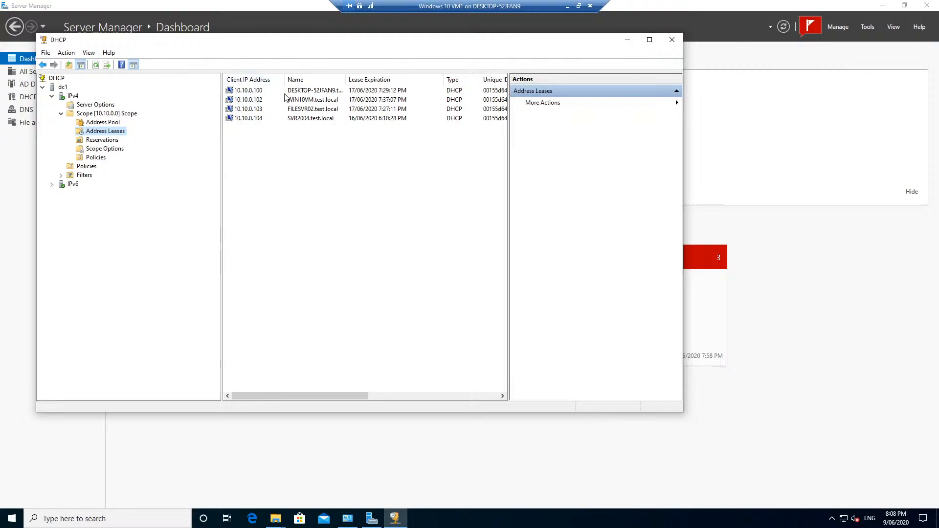
left_click(261, 101)
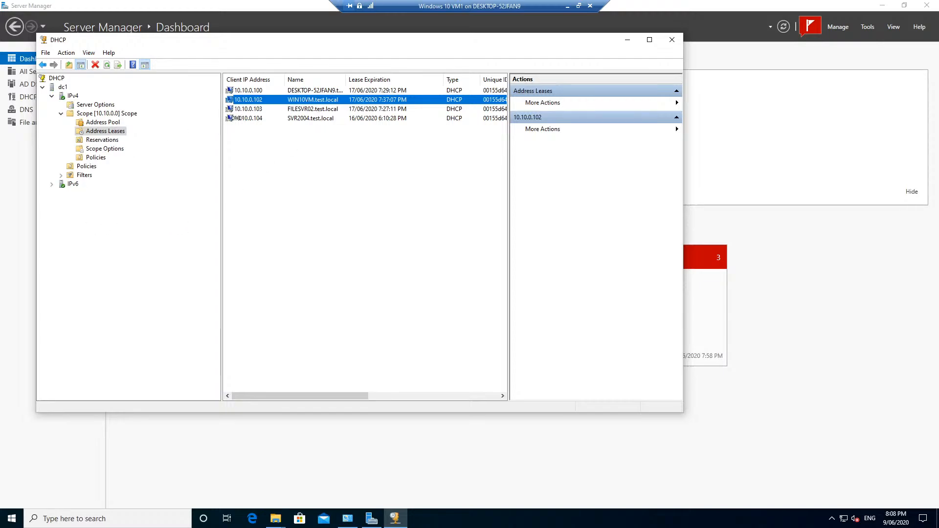
left_click(672, 40)
- Launch Registry Editor from Server Manager's Tools list
left_click(867, 27)
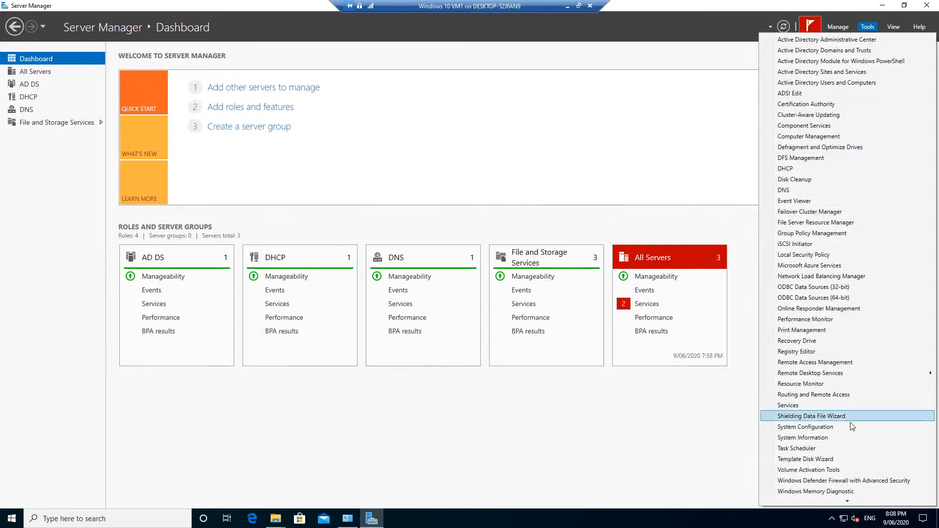
scroll(852, 425, "down", 1)
scroll(851, 425, "up", 1)
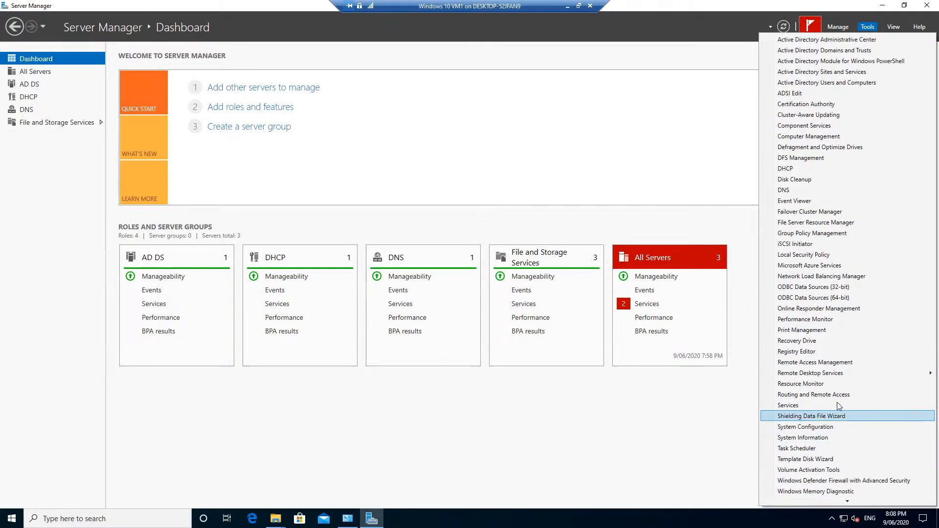
left_click(806, 352)
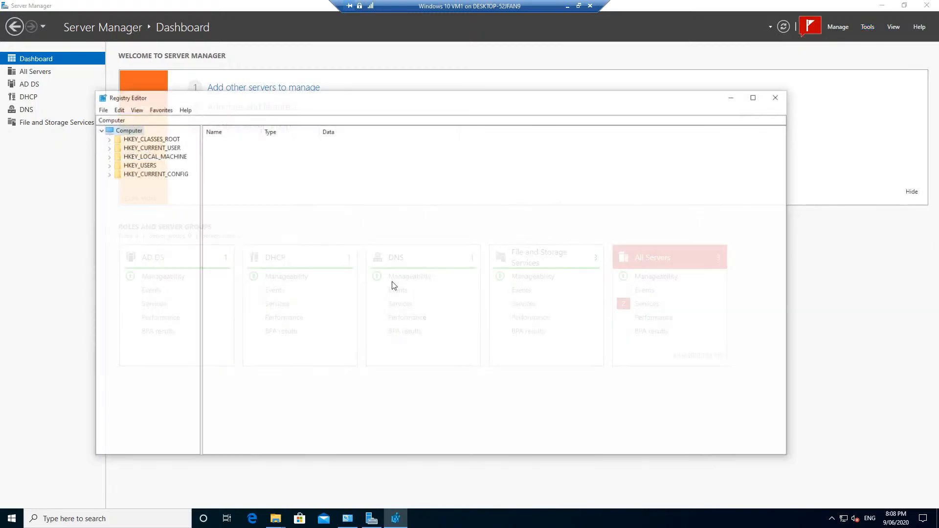
- Look over the File and View menus, start File > Load Hive, then cancel it
right_click(114, 132)
left_click(101, 109)
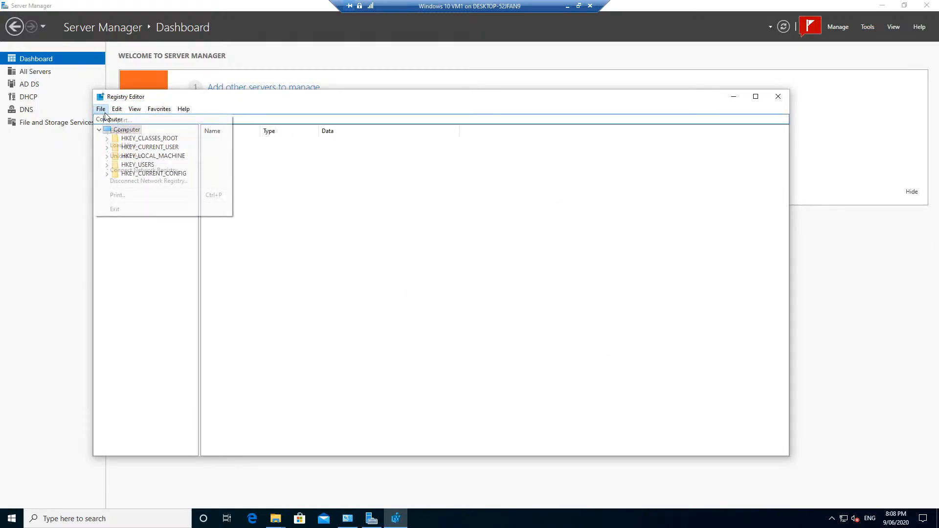
left_click(134, 109)
mouse_move(102, 112)
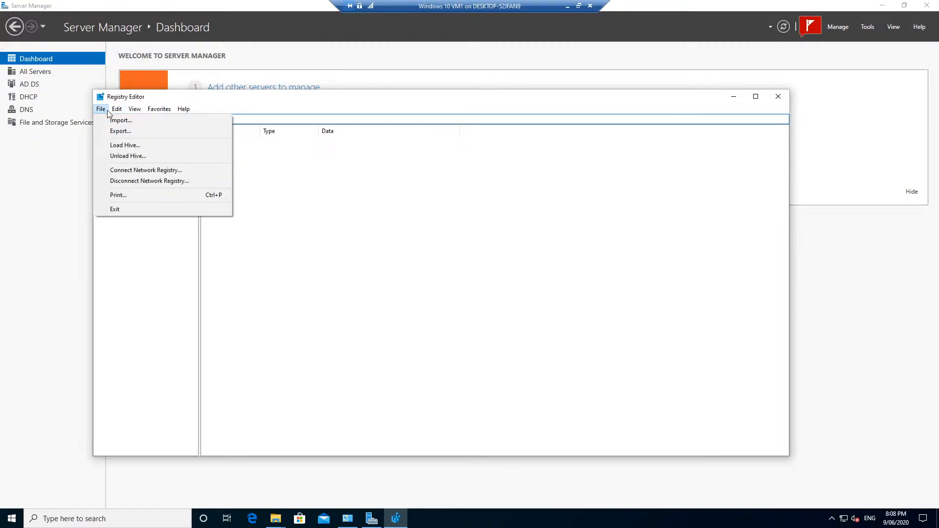
left_click(126, 146)
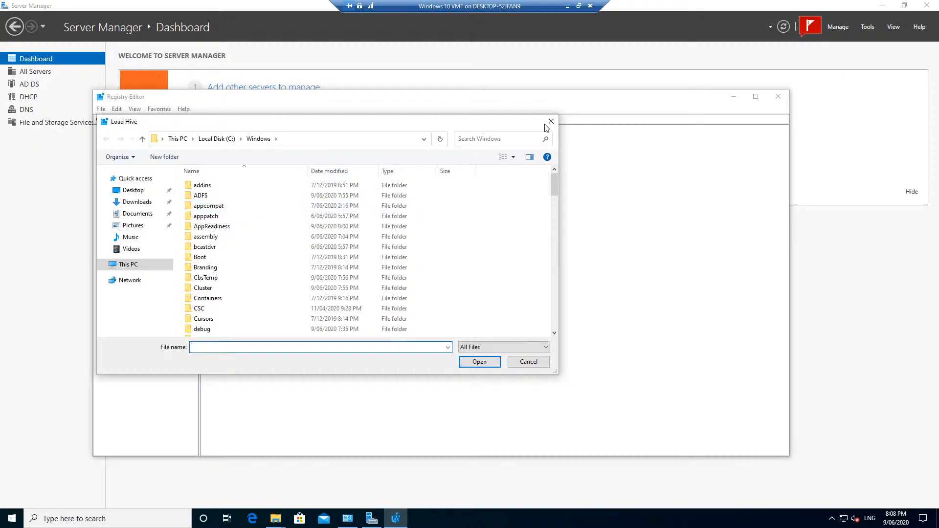
left_click(551, 121)
left_click(101, 110)
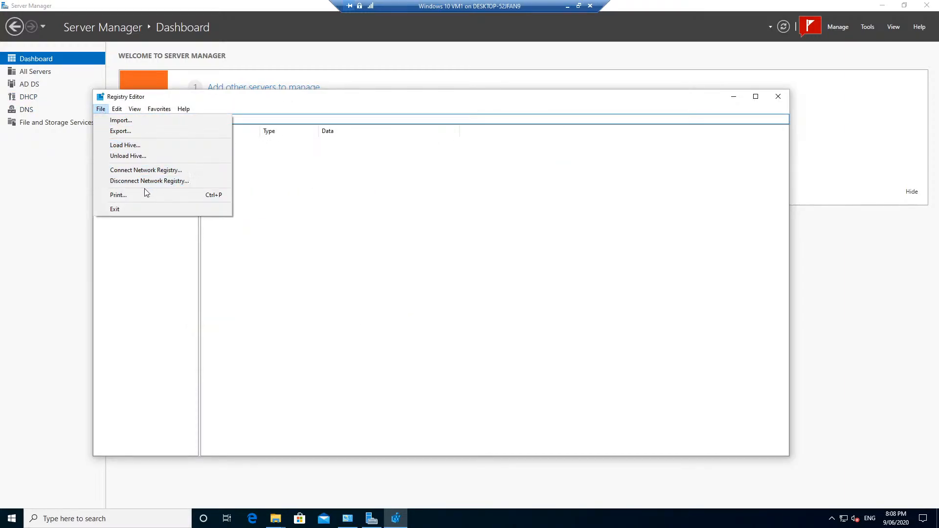
- Connect Network Registry to the remote computer dc1
left_click(142, 172)
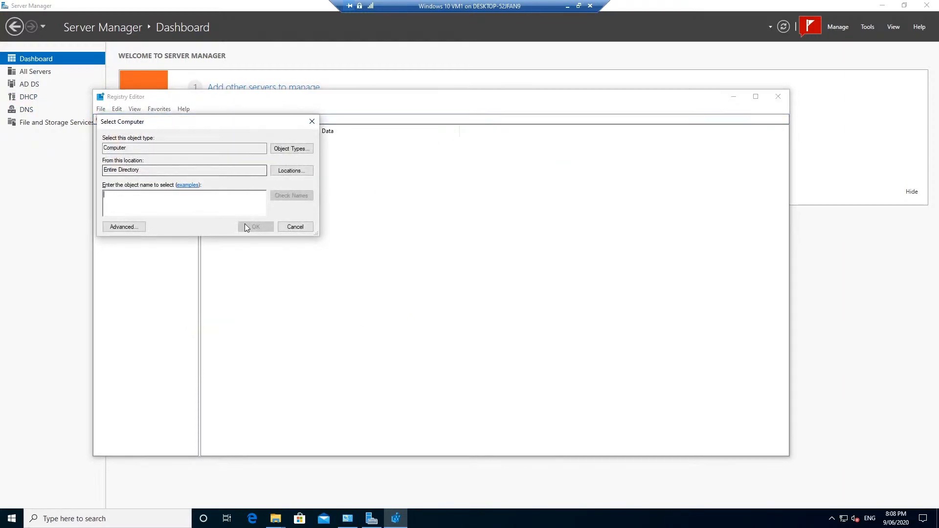
type("df")
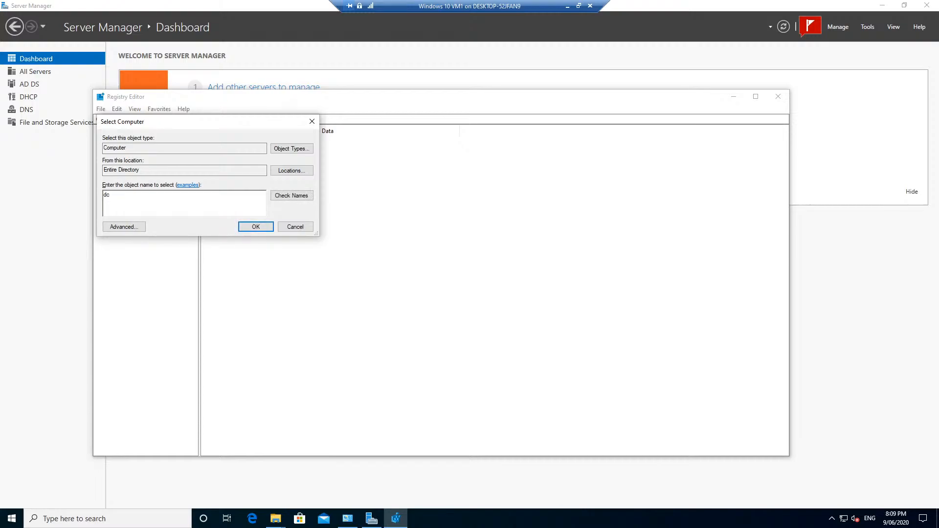
type("1")
key("Return")
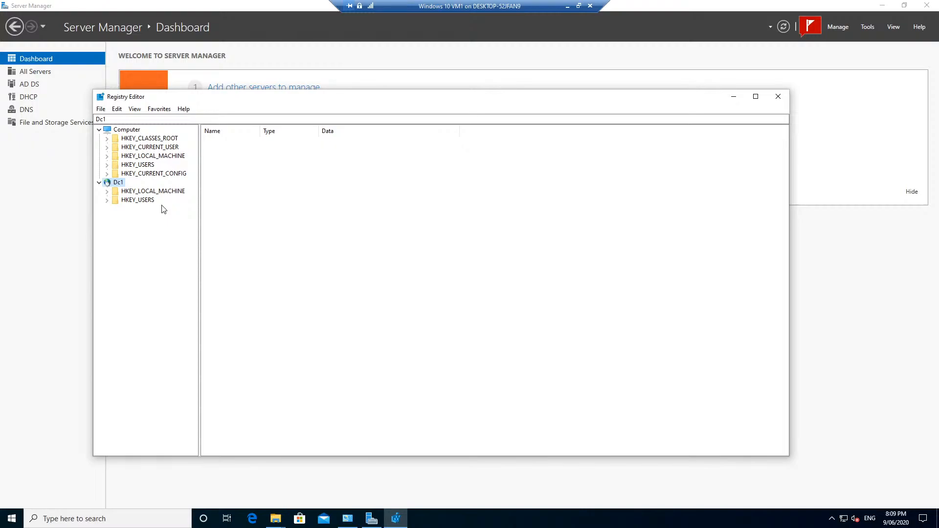
- Expand Dc1's HKEY_LOCAL_MACHINE and HKEY_USERS keys, then close Registry Editor
left_click(122, 192)
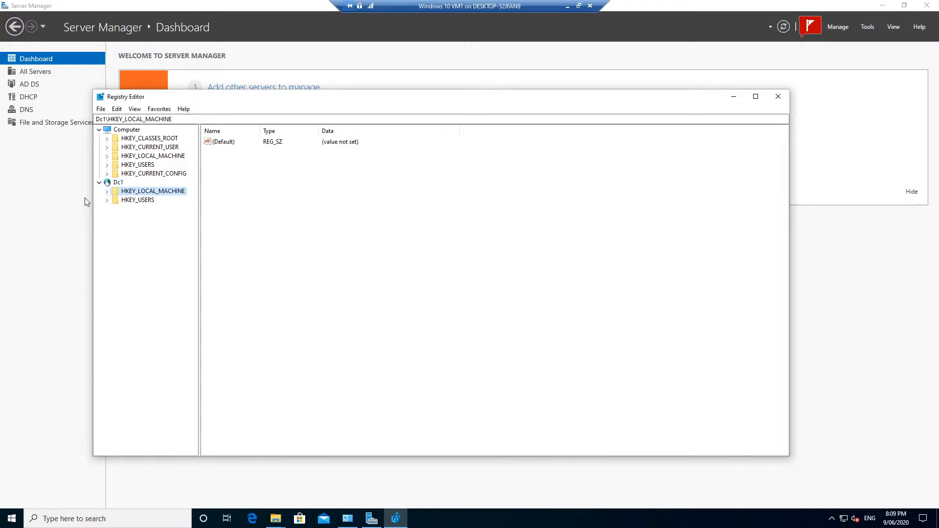
left_click(107, 192)
left_click(107, 253)
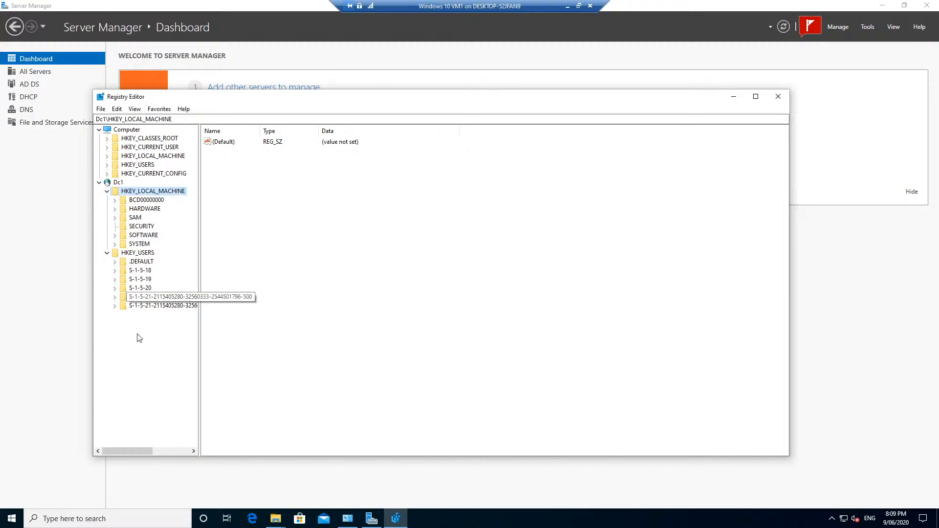
left_click(777, 96)
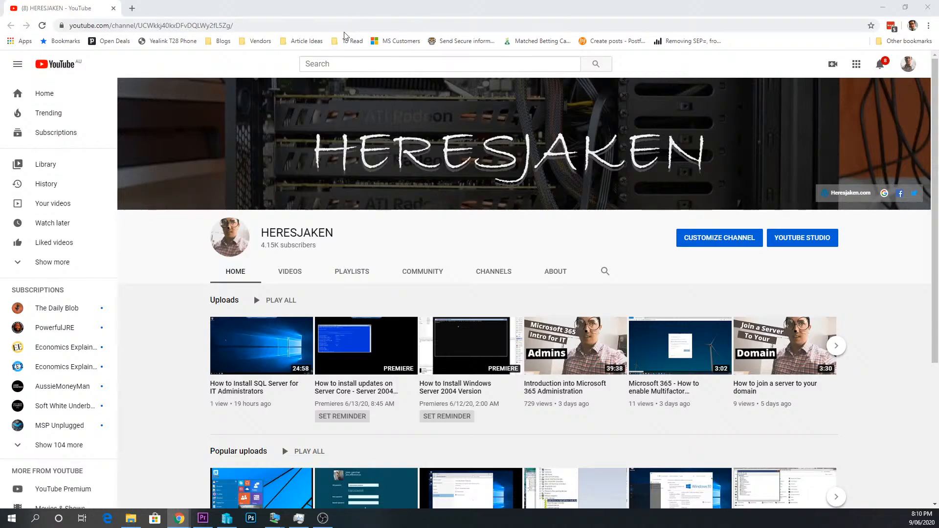
- List the channel's videos and find 'reset' on the page
left_click(399, 65)
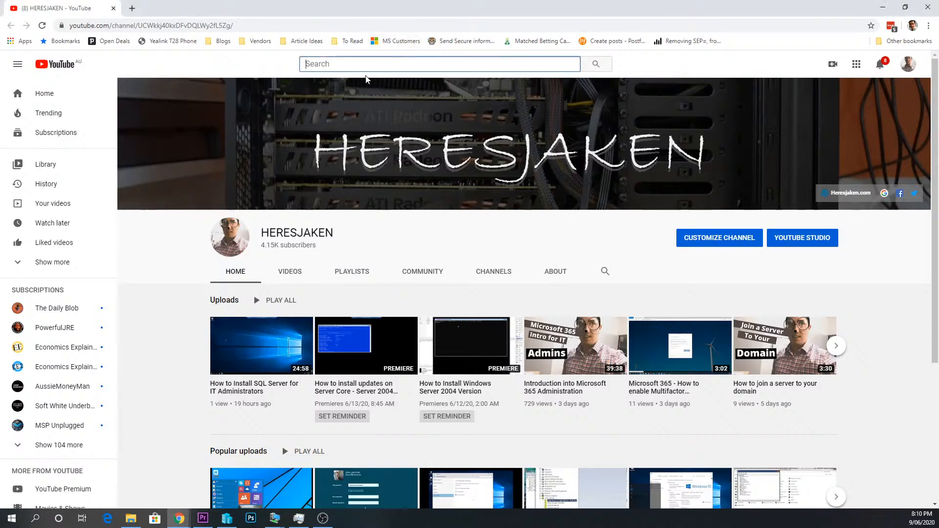
left_click(291, 271)
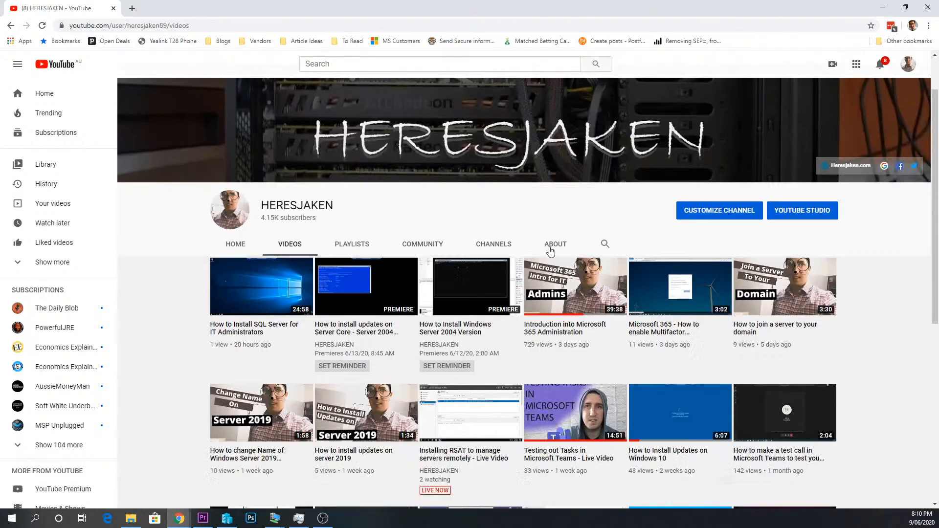
scroll(503, 268, "down", 7)
scroll(863, 296, "down", 10)
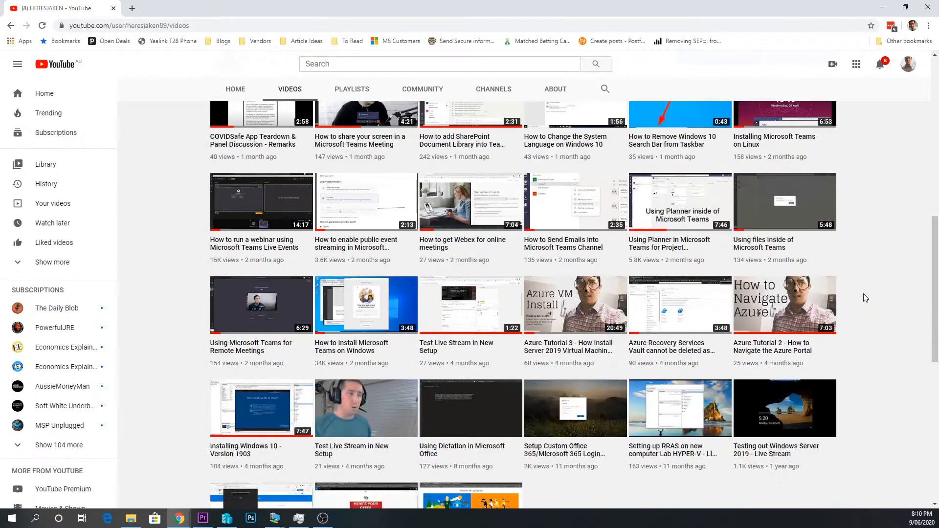
scroll(861, 292, "down", 10)
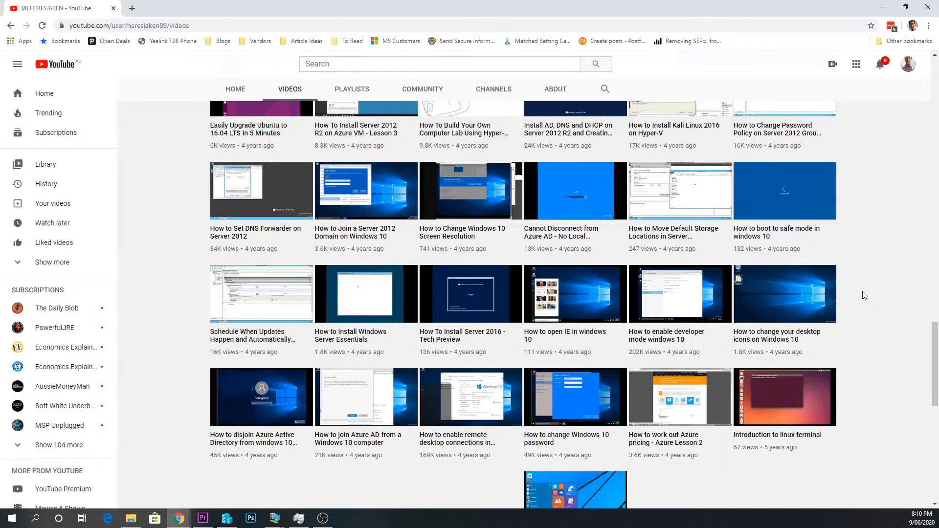
scroll(862, 292, "down", 10)
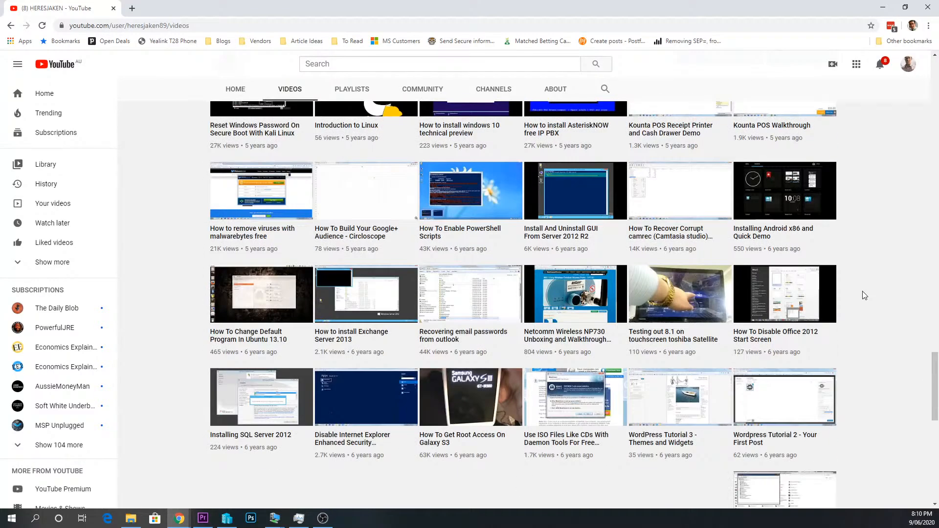
key("ctrl+f")
type("reset")
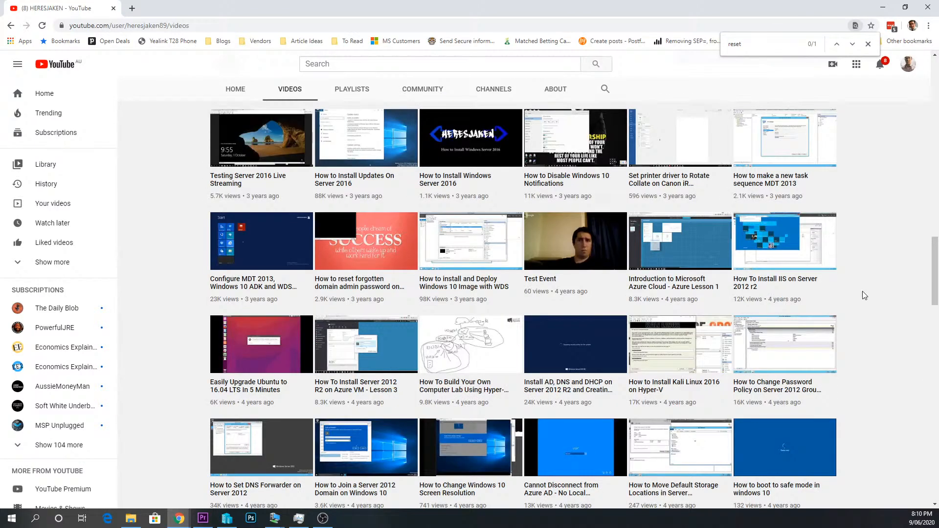
- Open the reset forgotten domain admin password video, pause the ad, and select its address
left_click(356, 282)
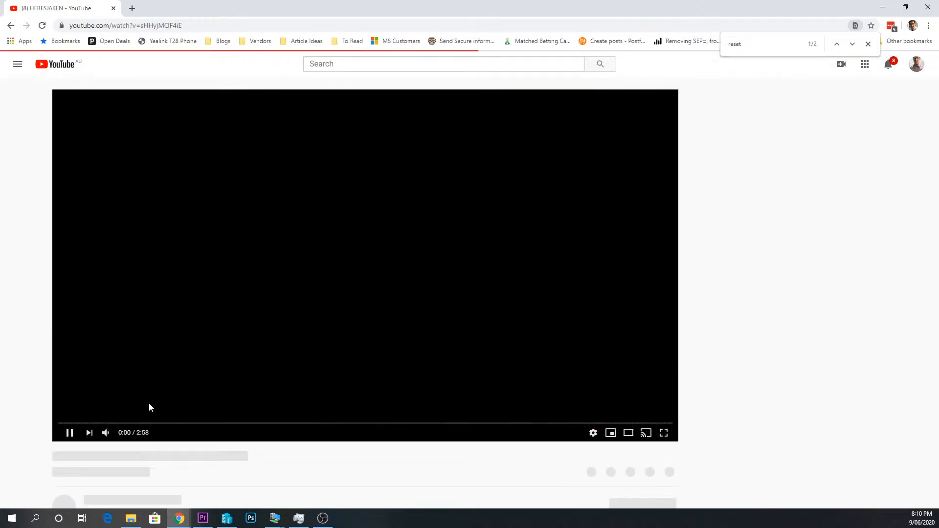
left_click(65, 432)
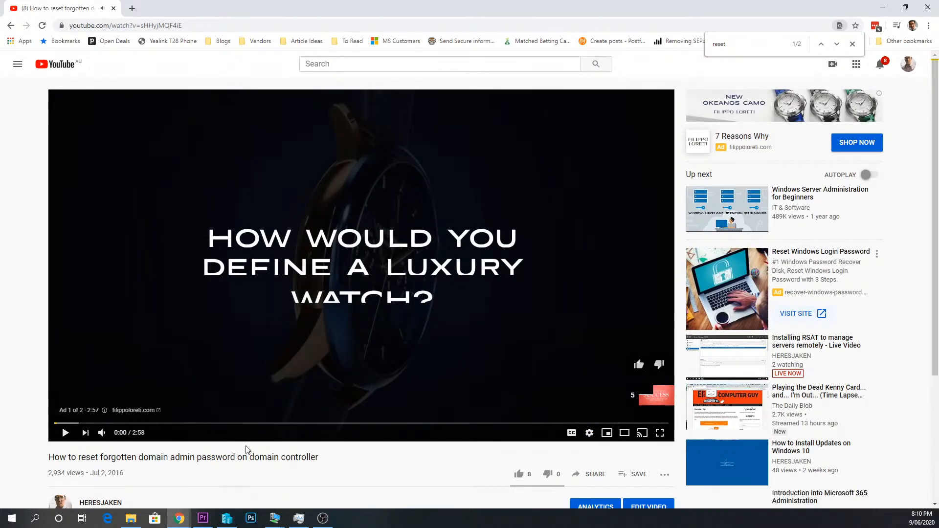
scroll(247, 449, "down", 3)
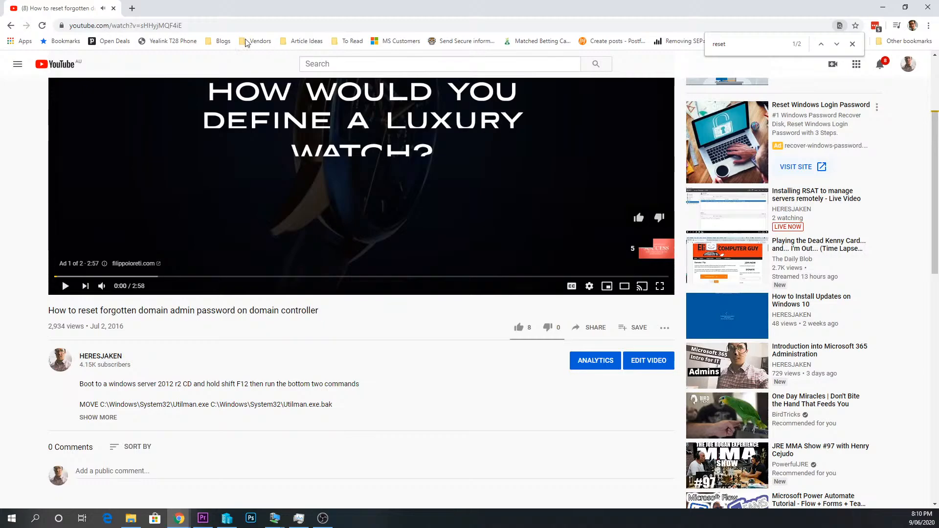
left_click(247, 25)
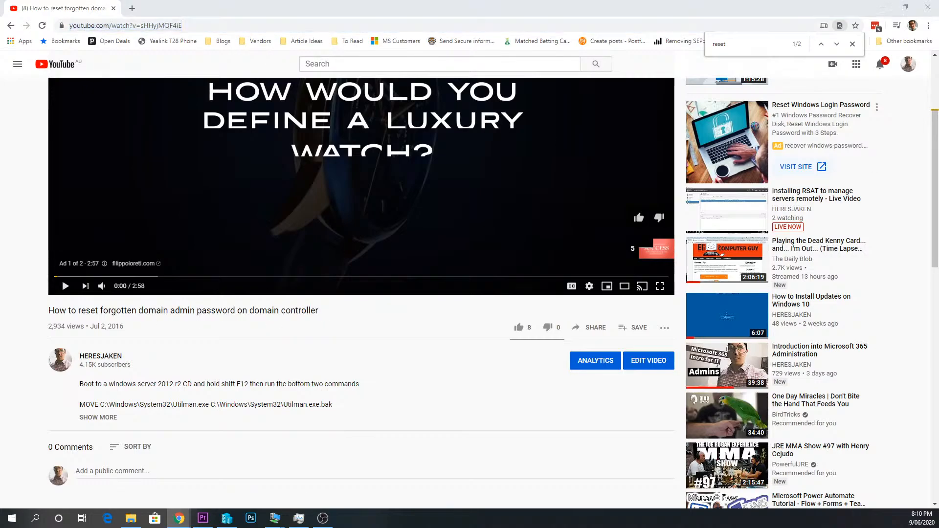